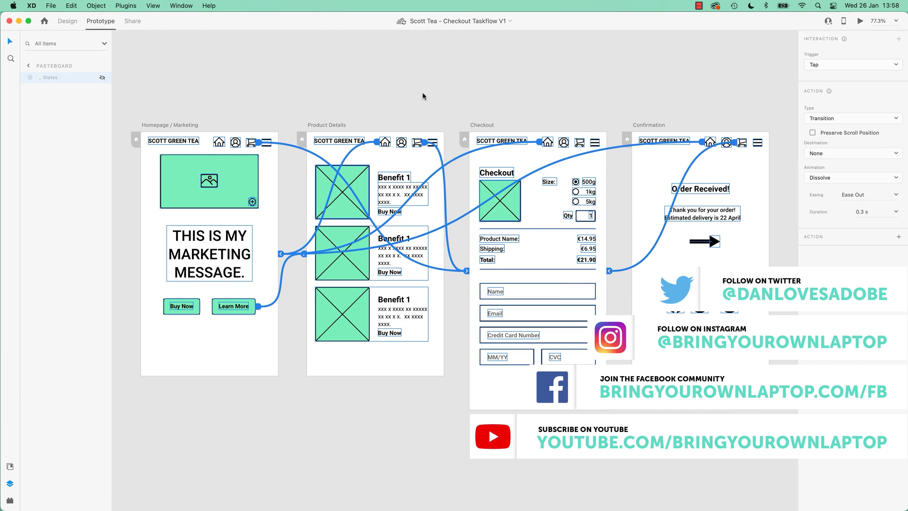
Preview the prototype, tapping Learn More and the nav icons to test screen navigation.
{"action": "left_click", "coordinate": [861, 20]}
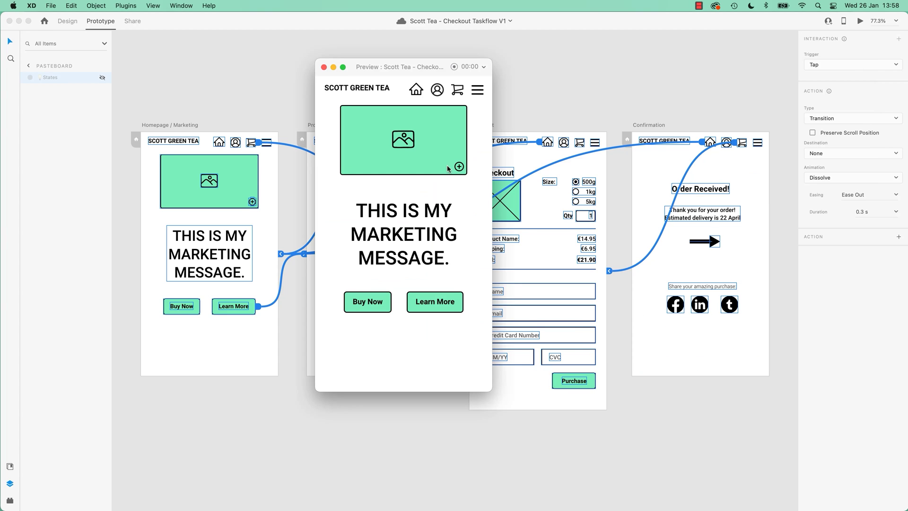
{"action": "left_click", "coordinate": [434, 302]}
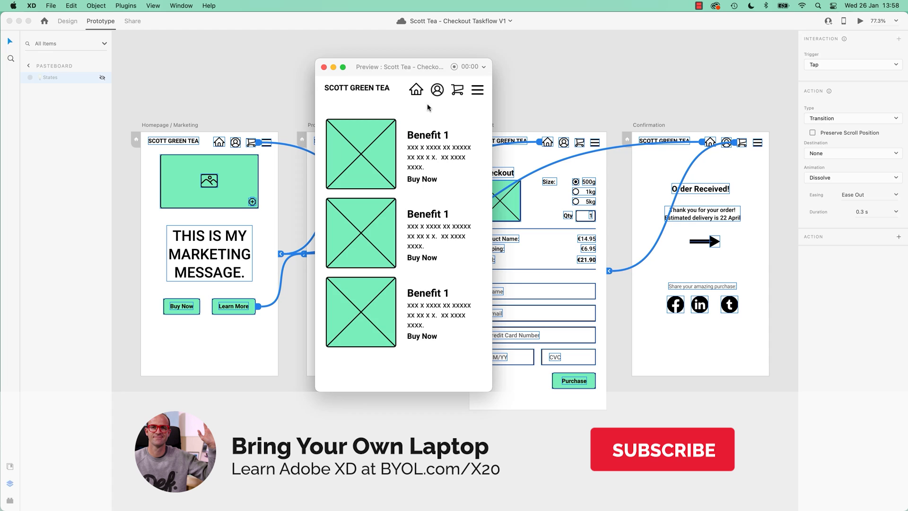
{"action": "left_click", "coordinate": [416, 90]}
{"action": "left_click", "coordinate": [459, 91]}
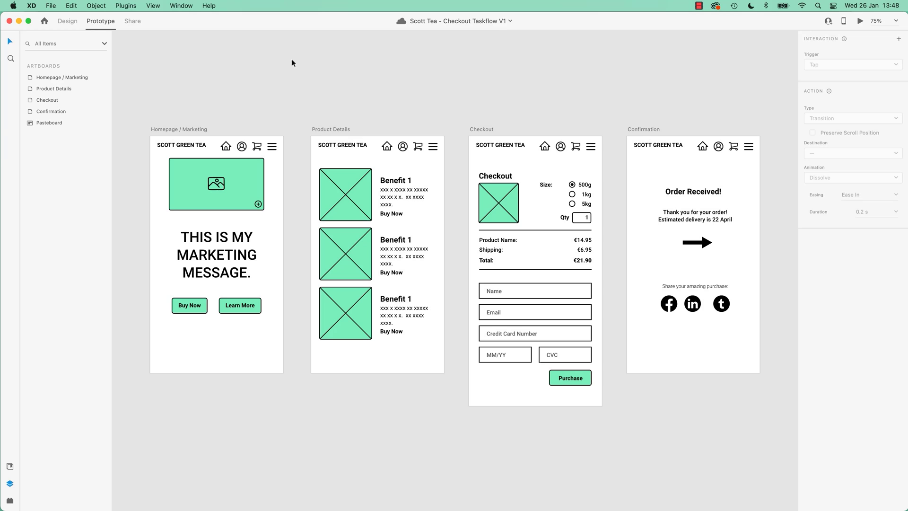
{"action": "left_click", "coordinate": [61, 23]}
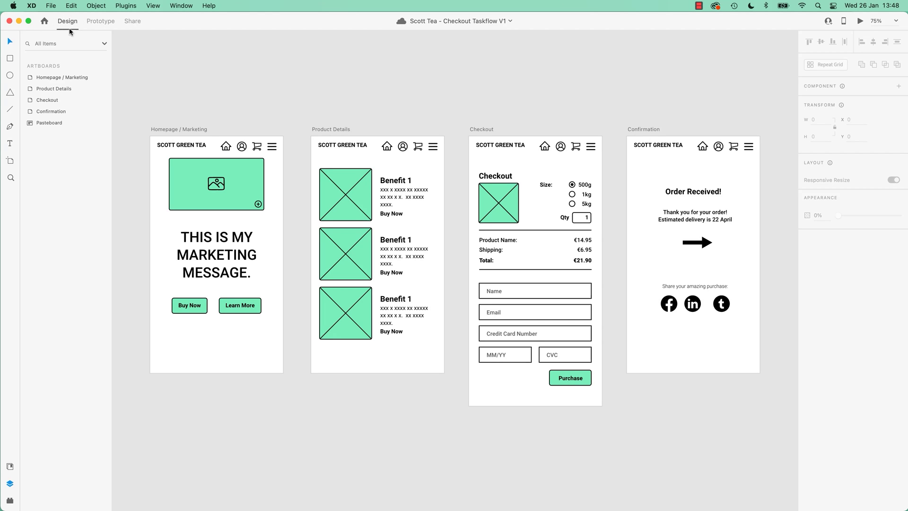
{"action": "left_click", "coordinate": [105, 24]}
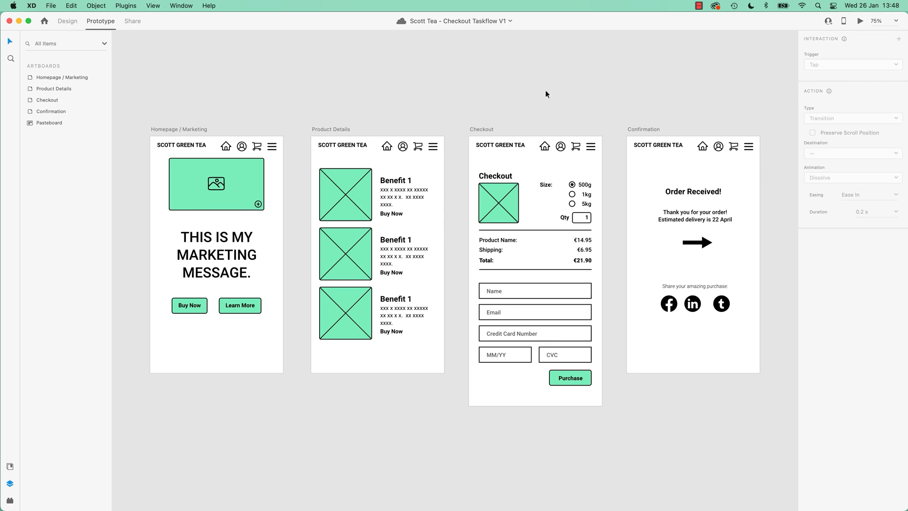
{"action": "left_click", "coordinate": [183, 130]}
{"action": "left_click", "coordinate": [328, 131]}
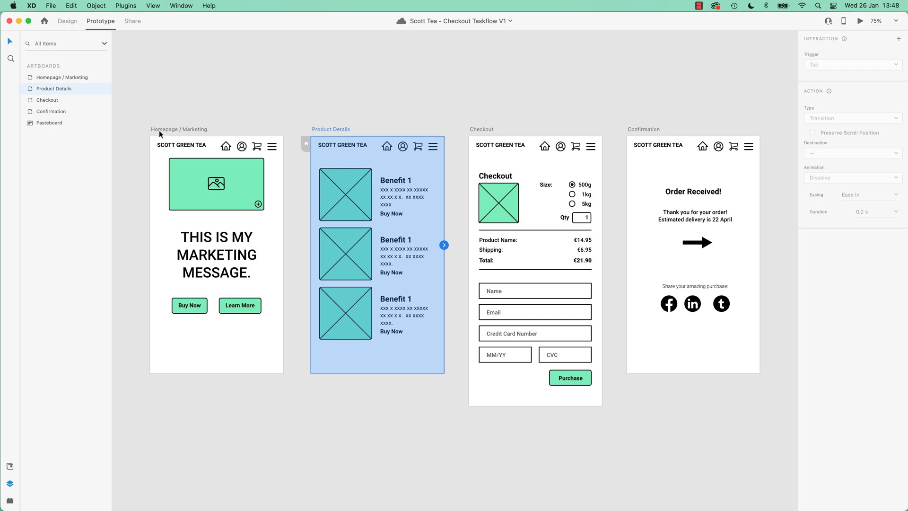
{"action": "left_click", "coordinate": [173, 131]}
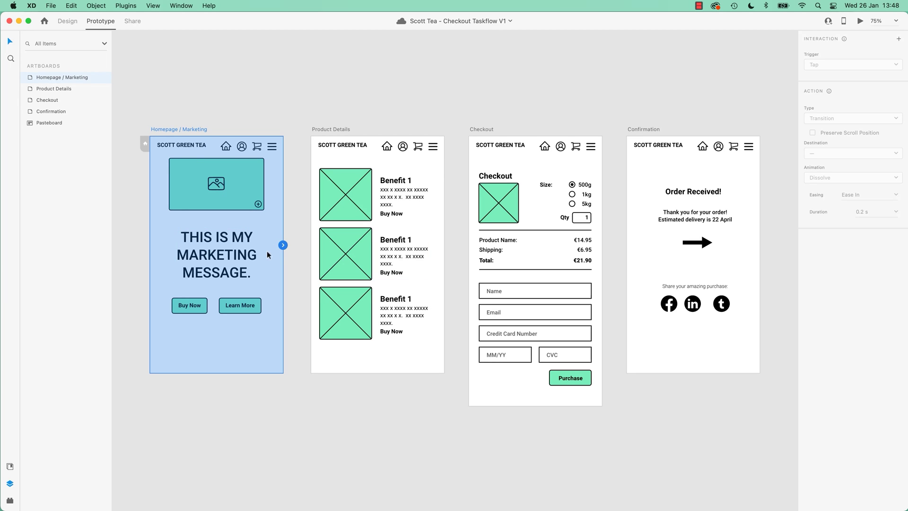
Wire Homepage / Marketing to Product Details with a tap Dissolve transition and test it in preview.
{"action": "left_click_drag", "start_coordinate": [283, 245], "coordinate": [313, 260]}
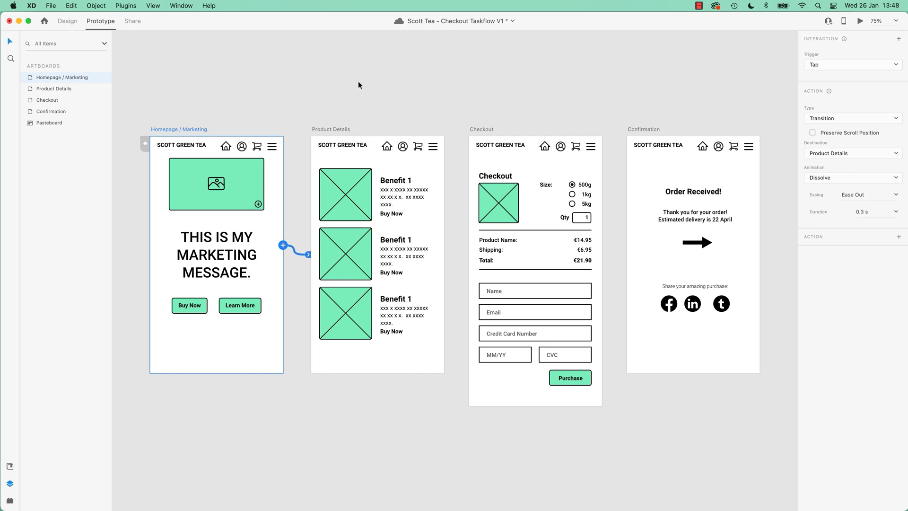
{"action": "left_click", "coordinate": [861, 22]}
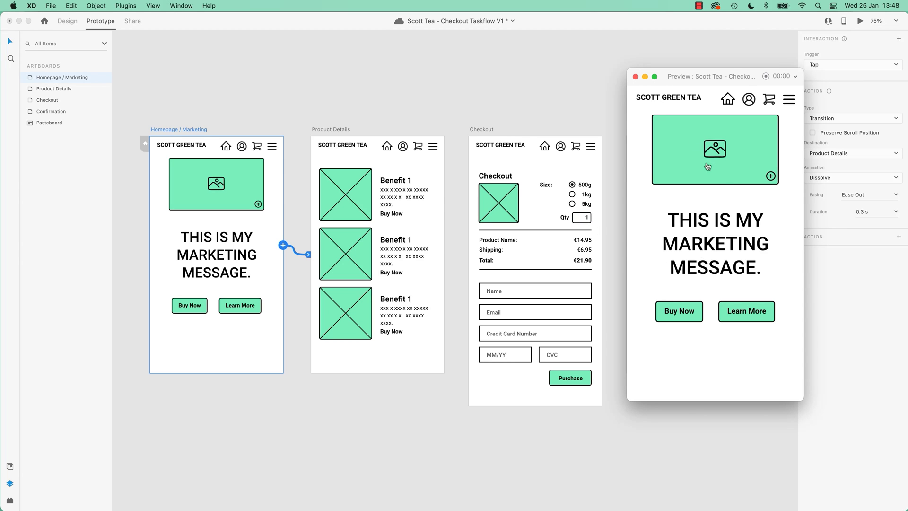
{"action": "left_click", "coordinate": [727, 202]}
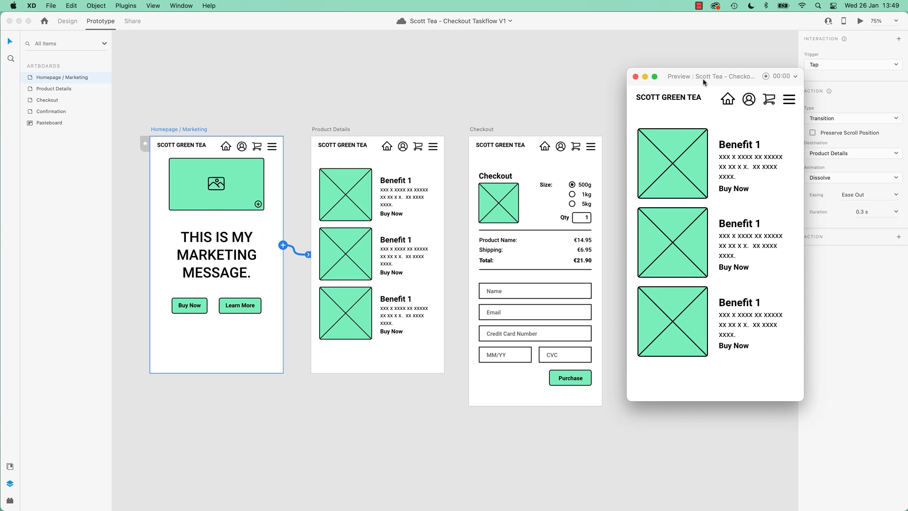
Move the preview window aside, close it, then reopen and close it again.
{"action": "mouse_move", "coordinate": [704, 81]}
{"action": "left_mouse_down"}
{"action": "mouse_move", "coordinate": [742, 56]}
{"action": "mouse_move", "coordinate": [0, 123]}
{"action": "mouse_move", "coordinate": [350, 126]}
{"action": "mouse_move", "coordinate": [787, 46]}
{"action": "mouse_move", "coordinate": [691, 122]}
{"action": "mouse_move", "coordinate": [692, 91]}
{"action": "left_mouse_up"}
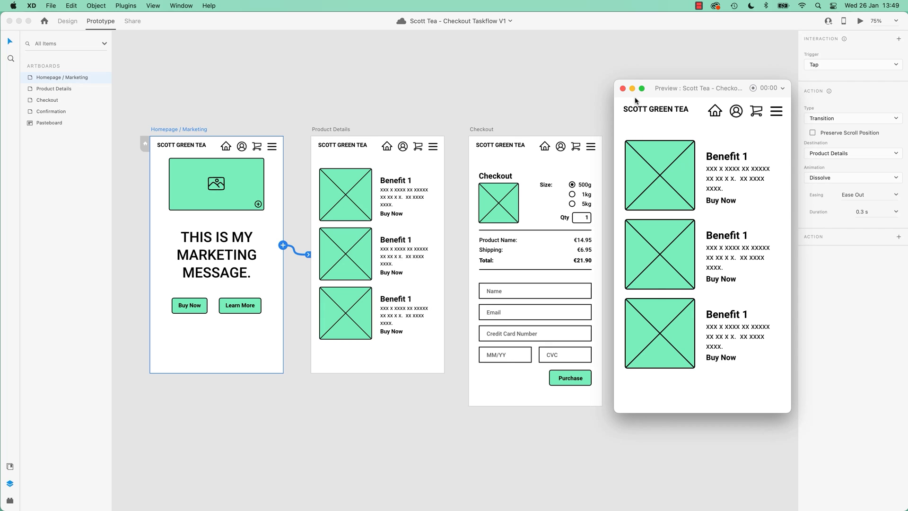
{"action": "left_click", "coordinate": [622, 87]}
{"action": "left_click", "coordinate": [860, 21]}
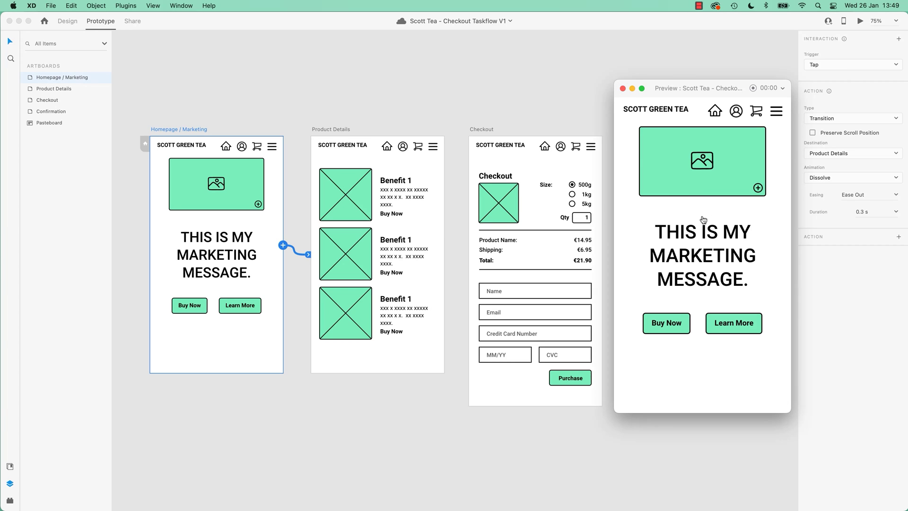
{"action": "left_click", "coordinate": [623, 89]}
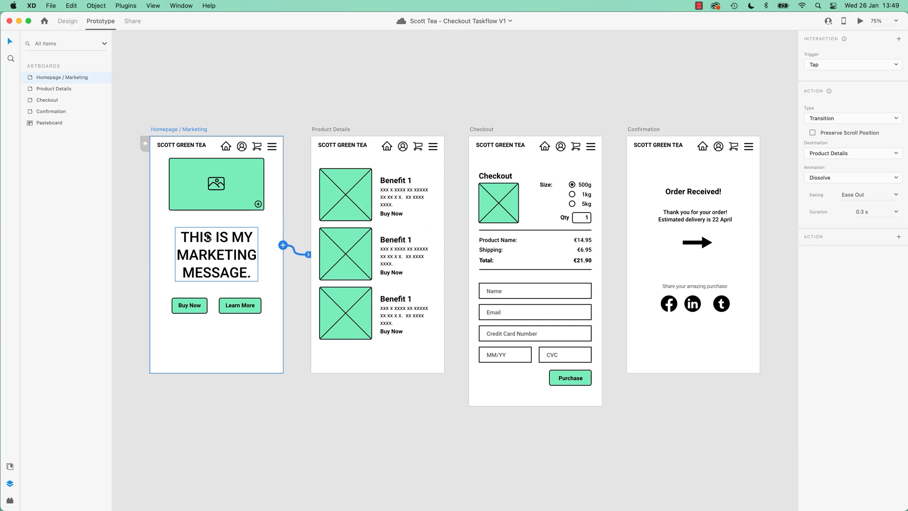
Undo the accidental duplicate of the homepage artboard with Cmd+Z.
{"action": "left_click_drag", "start_coordinate": [192, 129], "coordinate": [100, 400]}
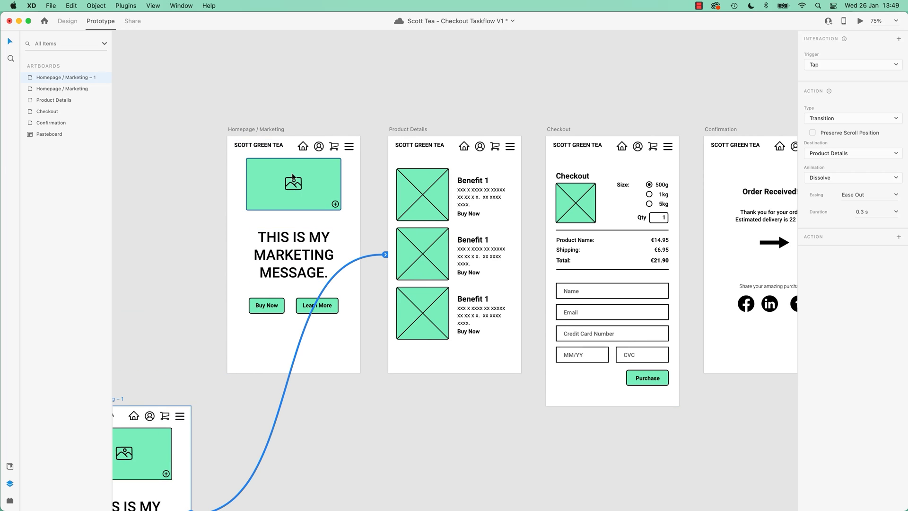
{"action": "key", "text": "super+z"}
{"action": "left_click", "coordinate": [302, 88]}
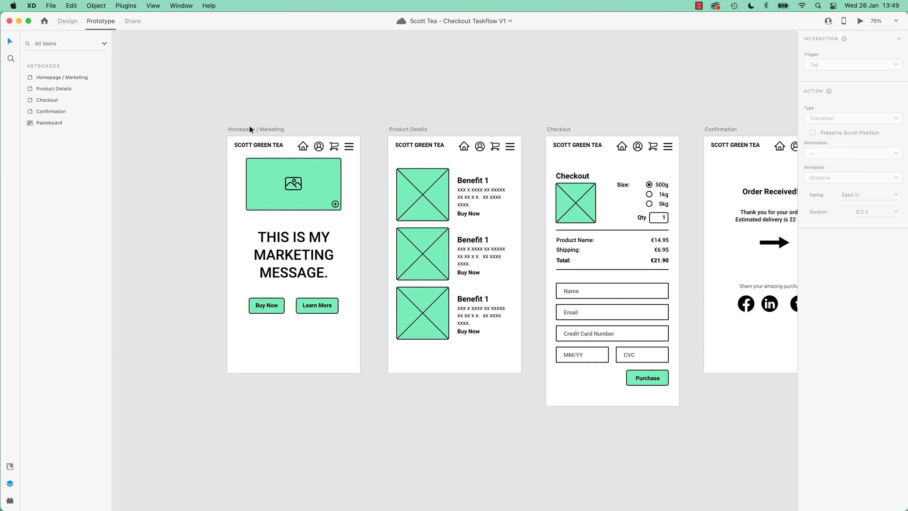
Preview the Checkout screen, then switch the preview between Homepage, Product Details and Checkout.
{"action": "left_click", "coordinate": [566, 131]}
{"action": "left_click", "coordinate": [860, 21]}
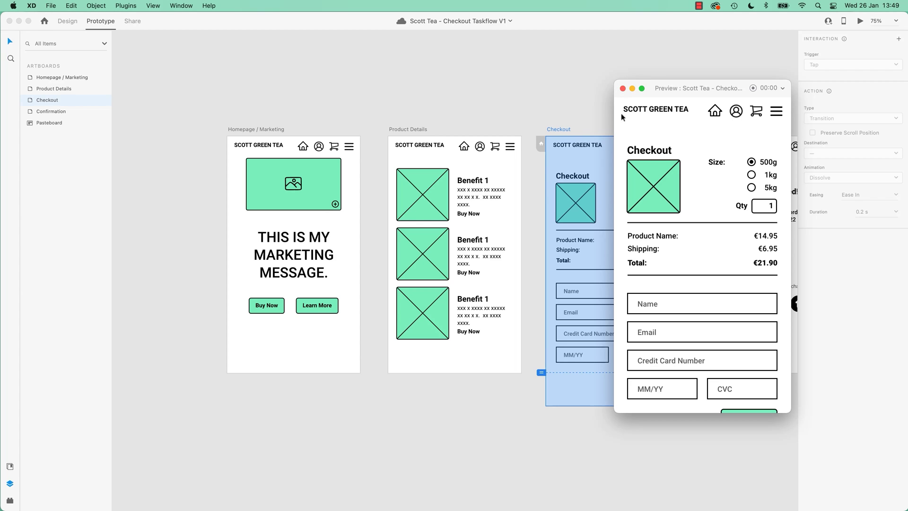
{"action": "left_click", "coordinate": [258, 129]}
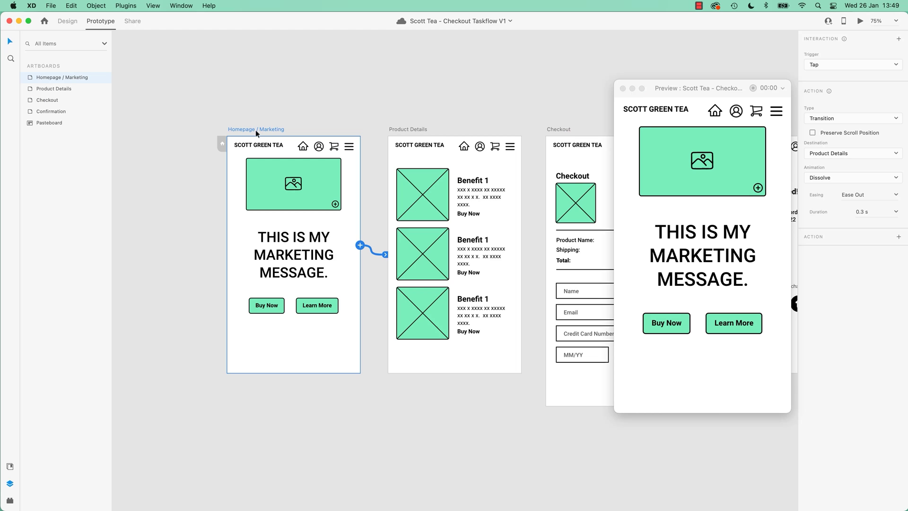
{"action": "left_click", "coordinate": [413, 130]}
{"action": "left_click", "coordinate": [551, 129]}
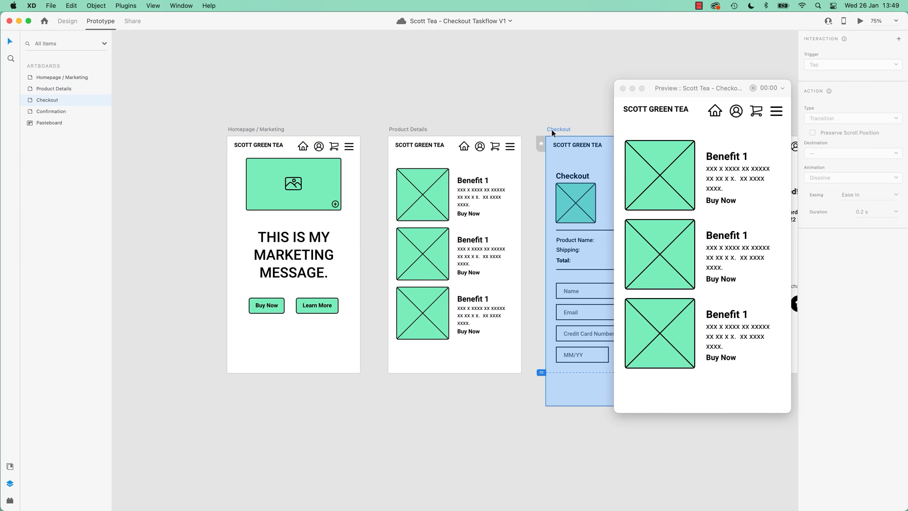
{"action": "left_click", "coordinate": [247, 129]}
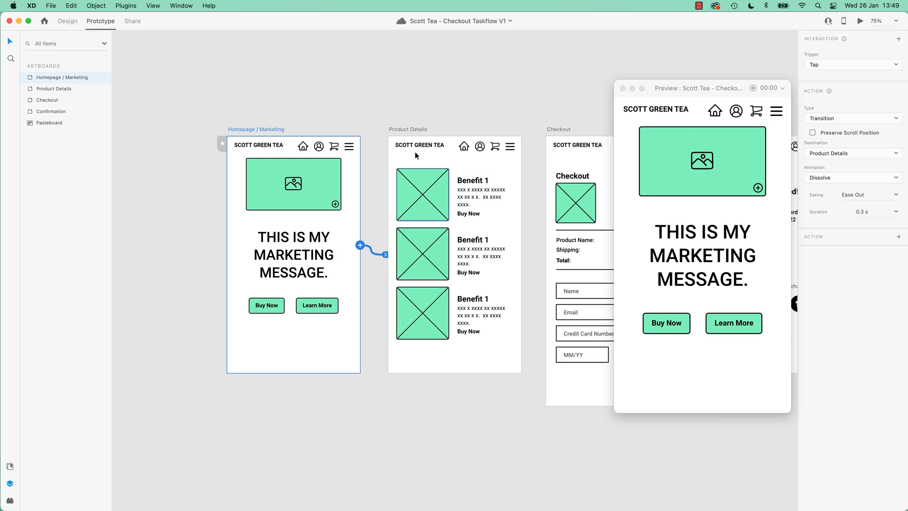
Wire Product Details to Checkout and Checkout to Confirmation.
{"action": "left_click", "coordinate": [412, 130]}
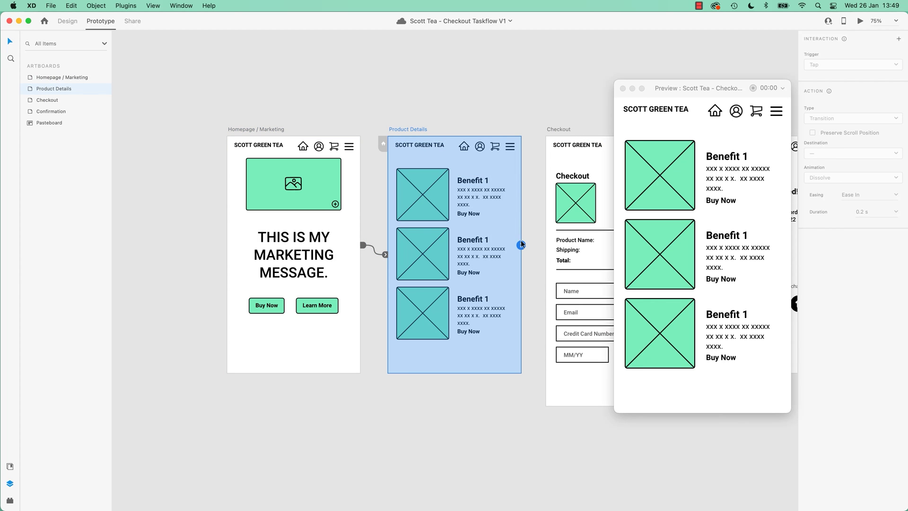
{"action": "left_click_drag", "start_coordinate": [520, 244], "coordinate": [555, 158]}
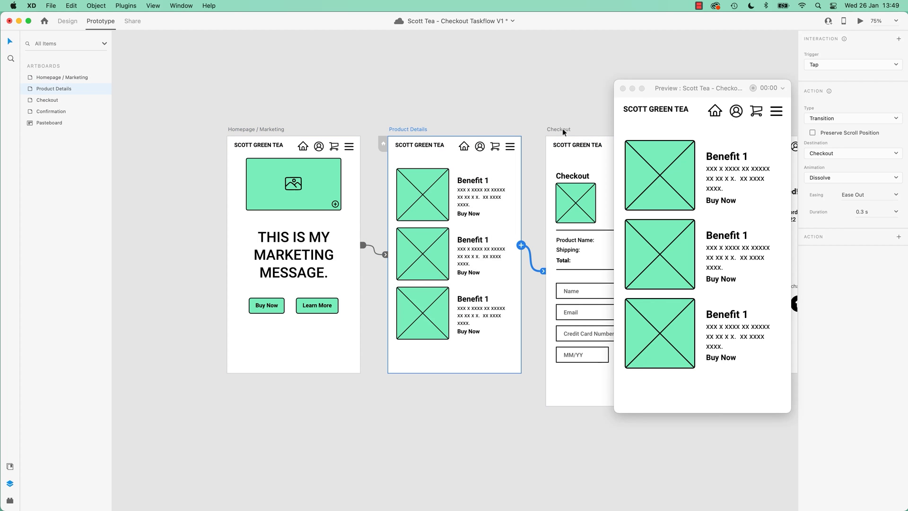
{"action": "left_click", "coordinate": [570, 104]}
{"action": "left_click_drag", "start_coordinate": [572, 102], "coordinate": [247, 116]}
{"action": "left_click", "coordinate": [234, 141]}
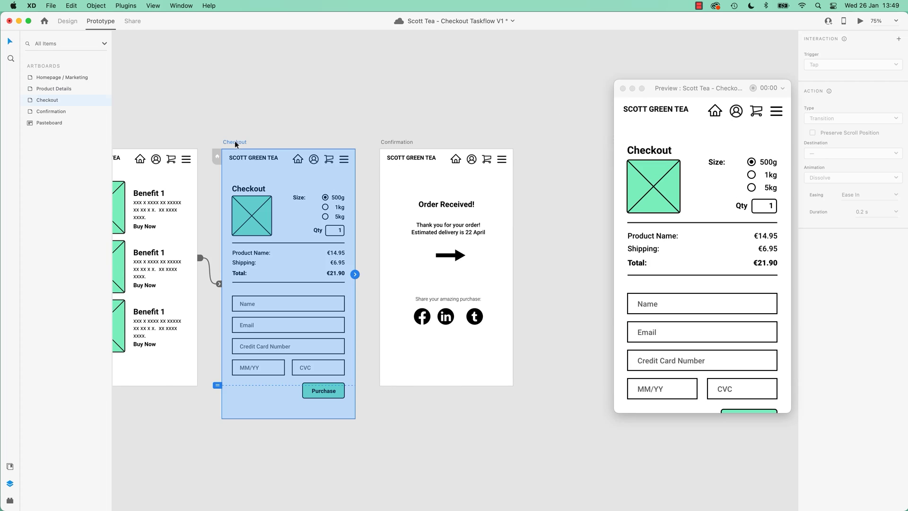
{"action": "left_click_drag", "start_coordinate": [355, 274], "coordinate": [440, 138]}
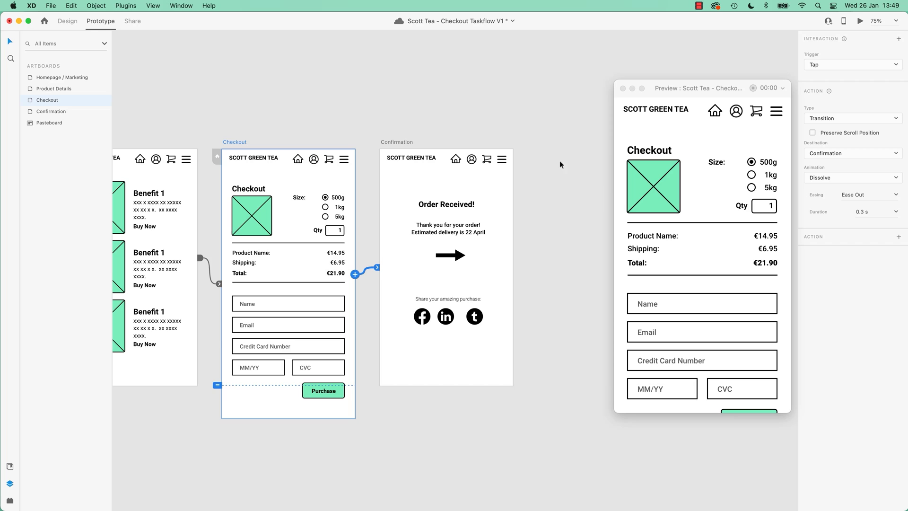
Restart the preview from the homepage and tap through to the Order Received screen.
{"action": "left_click_drag", "start_coordinate": [379, 140], "coordinate": [591, 140]}
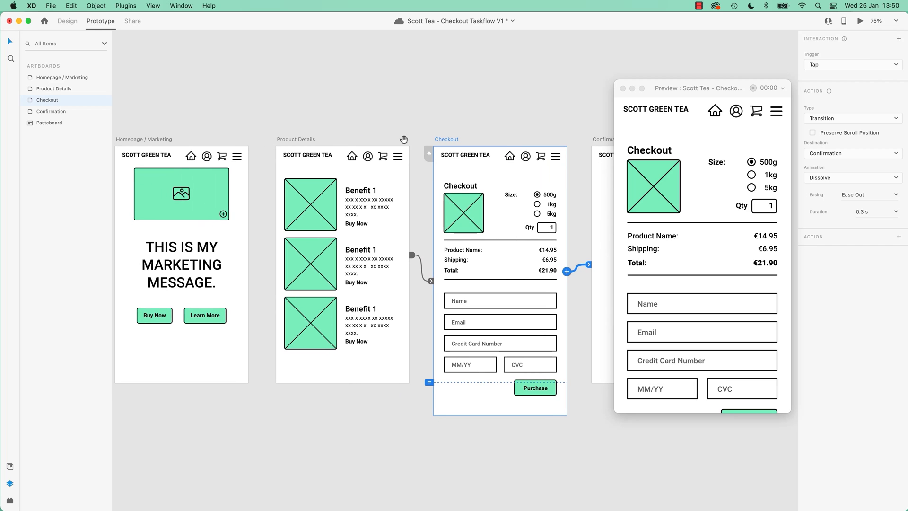
{"action": "left_click", "coordinate": [150, 139]}
{"action": "left_click", "coordinate": [697, 214]}
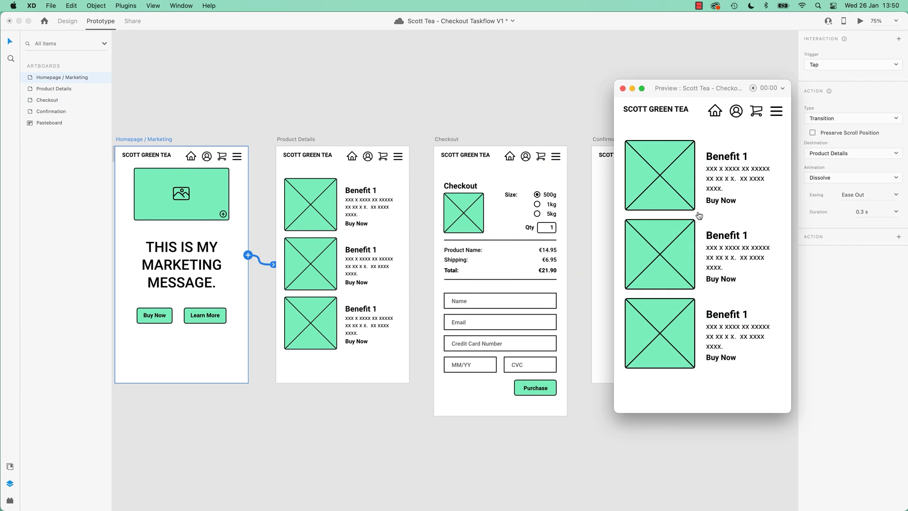
{"action": "left_click", "coordinate": [699, 215]}
{"action": "left_click", "coordinate": [699, 215]}
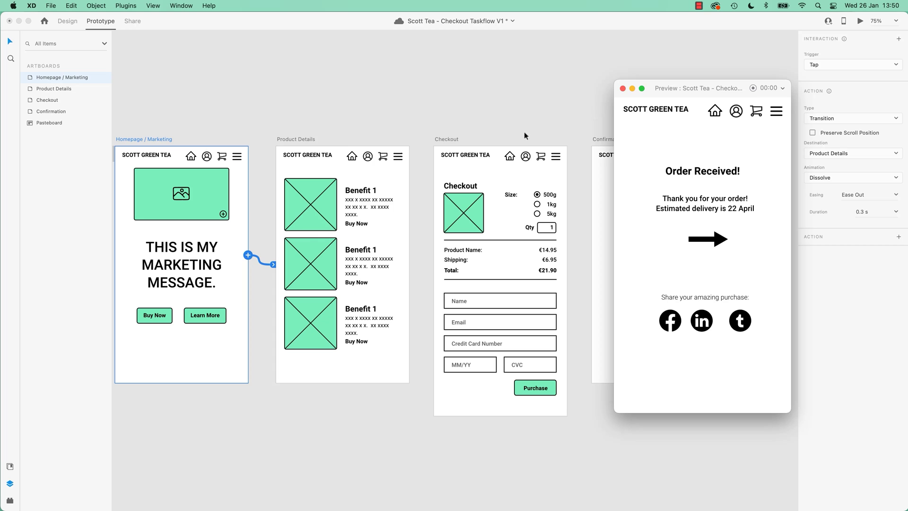
Close the preview and detach the homepage's wire from Product Details.
{"action": "left_click", "coordinate": [622, 88]}
{"action": "left_click_drag", "start_coordinate": [328, 118], "coordinate": [468, 106]}
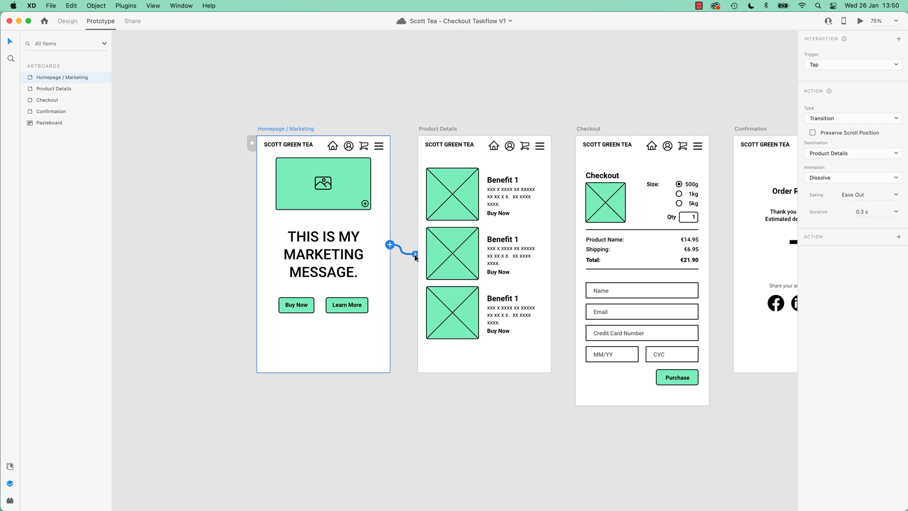
{"action": "left_click_drag", "start_coordinate": [414, 254], "coordinate": [393, 256]}
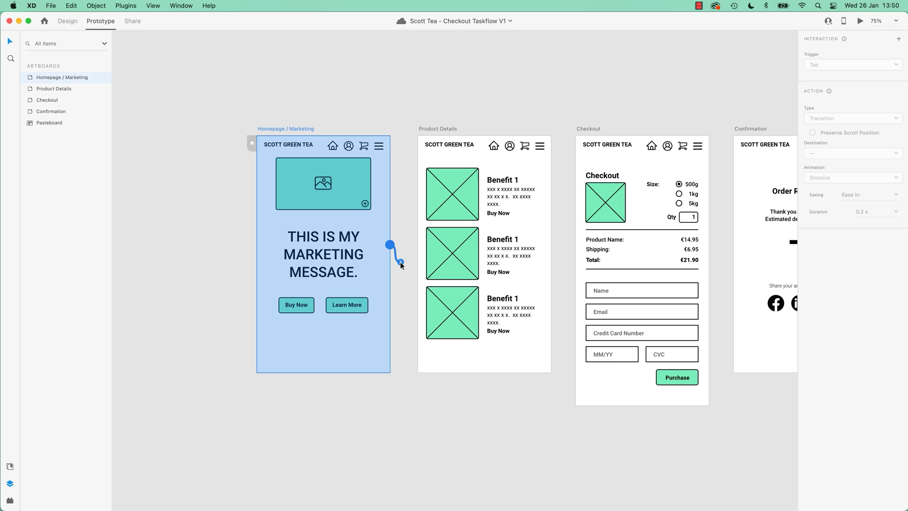
{"action": "left_click_drag", "start_coordinate": [402, 265], "coordinate": [401, 265]}
Remove the Product Details-to-Checkout wire and set Checkout's link destination to None.
{"action": "left_click", "coordinate": [441, 128]}
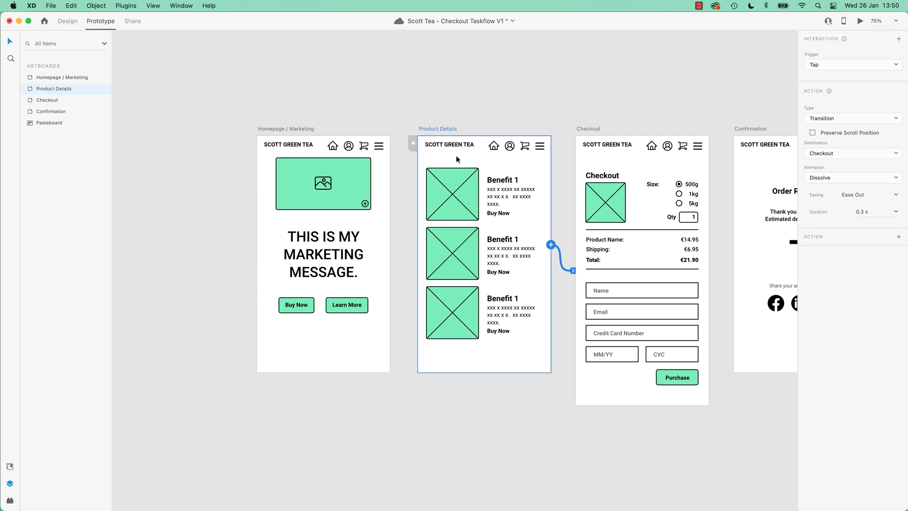
{"action": "left_click_drag", "start_coordinate": [575, 271], "coordinate": [557, 275]}
{"action": "scroll", "coordinate": [473, 237], "scroll_direction": "right", "scroll_amount": 5}
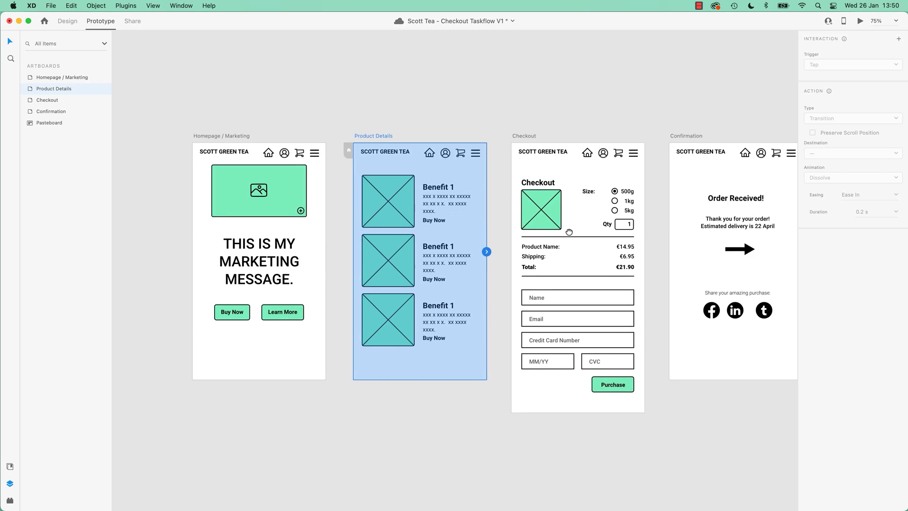
{"action": "left_click", "coordinate": [420, 135]}
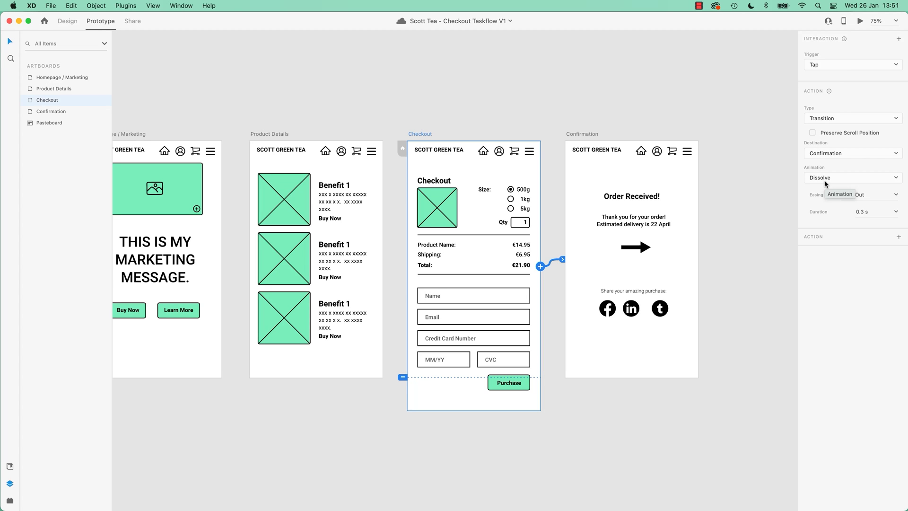
{"action": "left_click", "coordinate": [830, 152]}
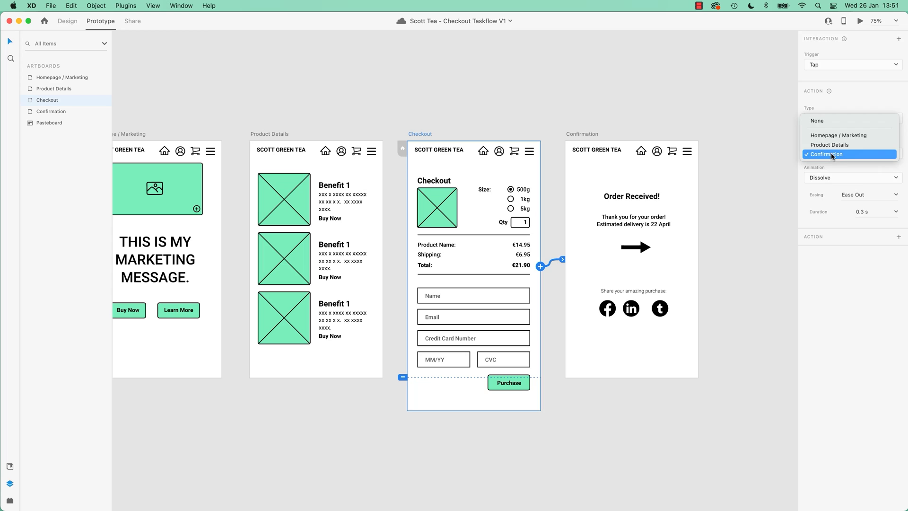
{"action": "left_click", "coordinate": [826, 122]}
{"action": "left_click", "coordinate": [561, 310]}
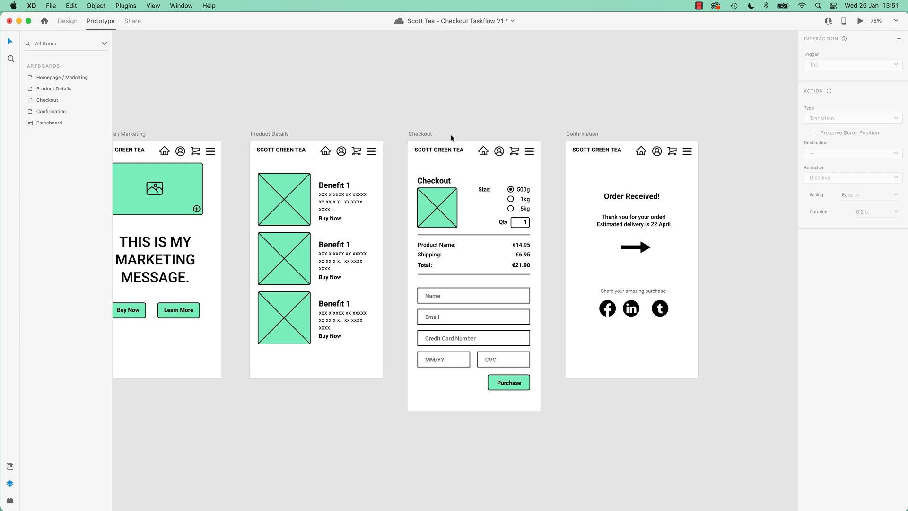
At 100% zoom, wire the homepage's Learn More button rectangle to Product Details.
{"action": "left_click", "coordinate": [279, 135]}
{"action": "scroll", "coordinate": [360, 101], "scroll_direction": "left", "scroll_amount": 5}
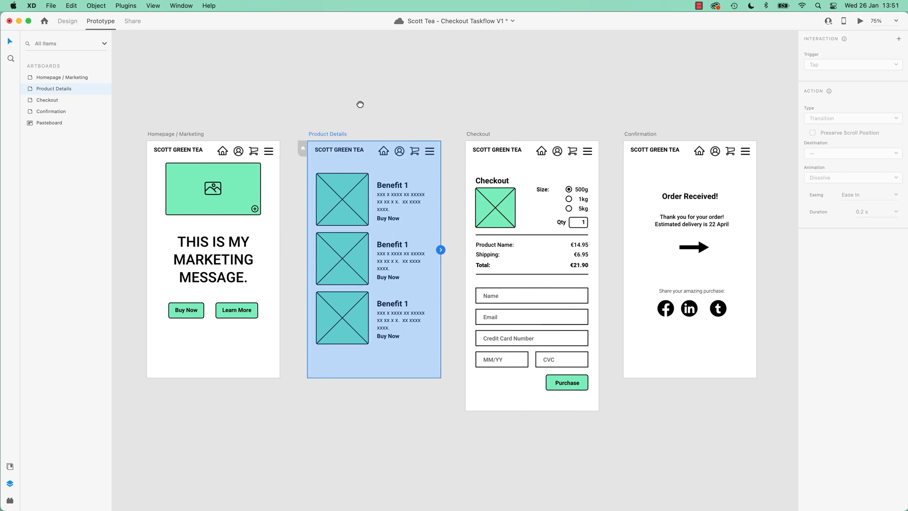
{"action": "left_click", "coordinate": [290, 135]}
{"action": "left_click", "coordinate": [291, 138]}
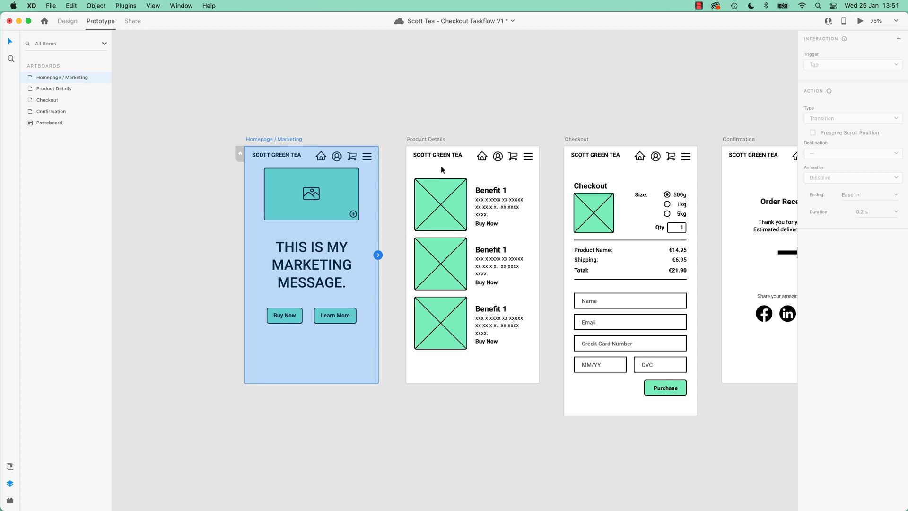
{"action": "left_click", "coordinate": [340, 317]}
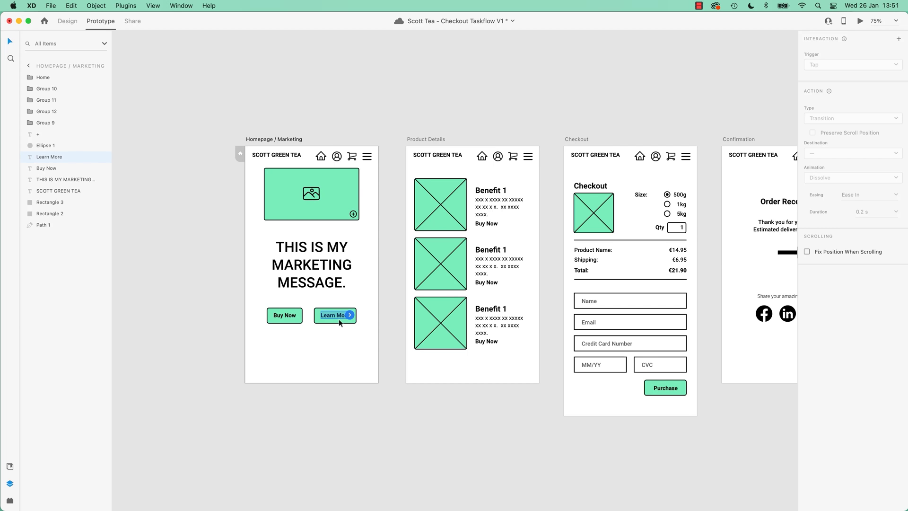
{"action": "key", "text": "super+1"}
{"action": "left_click", "coordinate": [294, 338]}
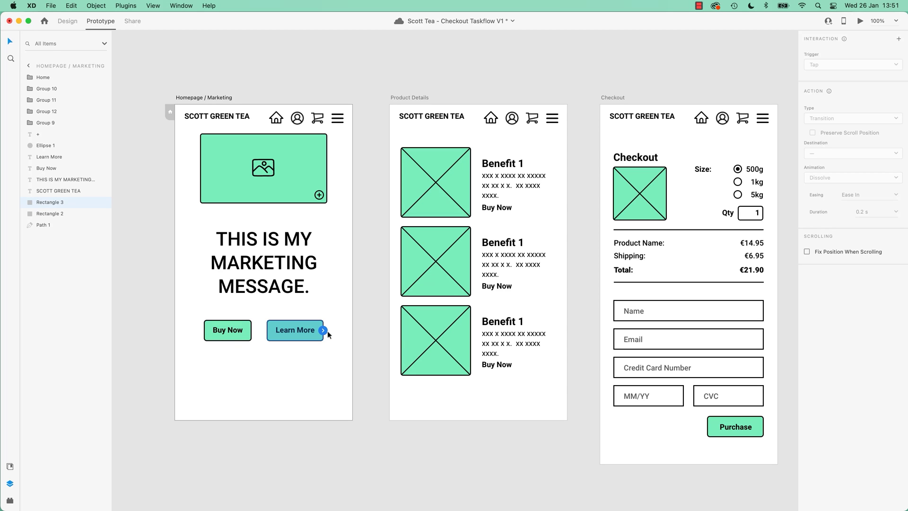
{"action": "left_click_drag", "start_coordinate": [328, 333], "coordinate": [403, 351]}
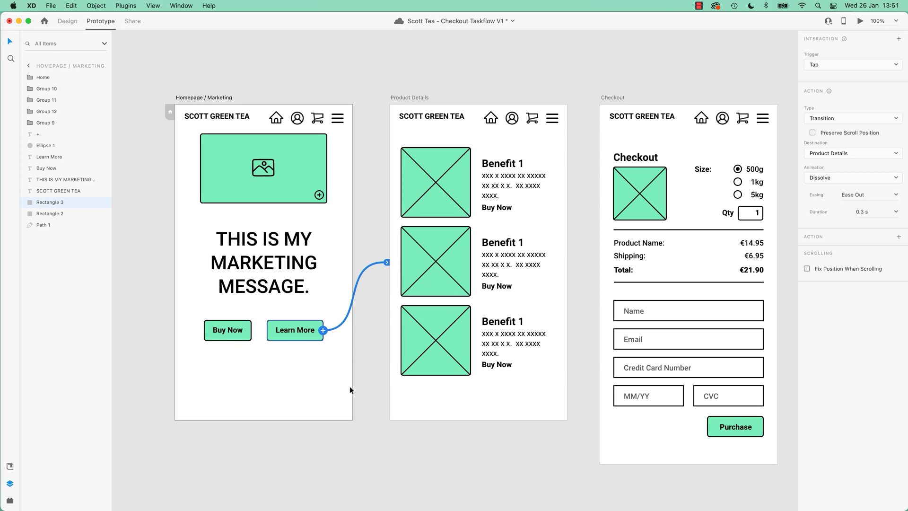
Preview the homepage and tap Learn More to confirm it opens Product Details.
{"action": "left_click", "coordinate": [215, 98]}
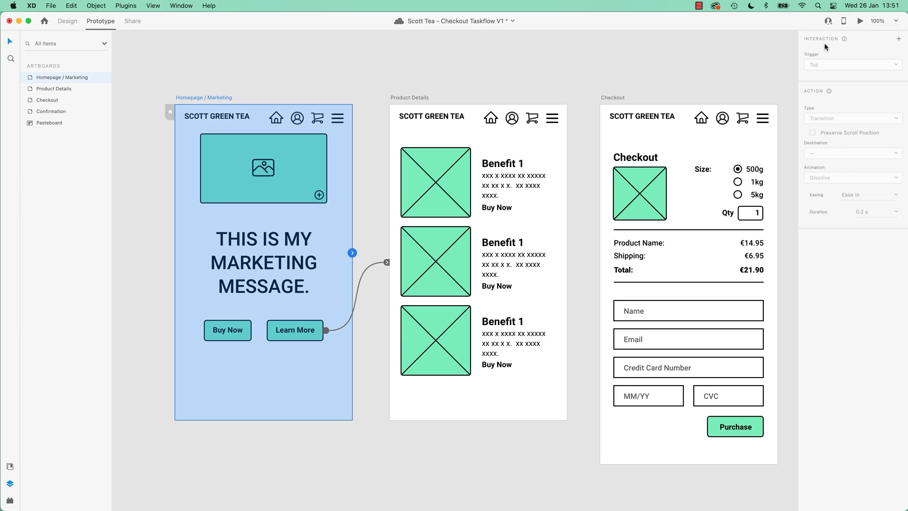
{"action": "left_click", "coordinate": [860, 22]}
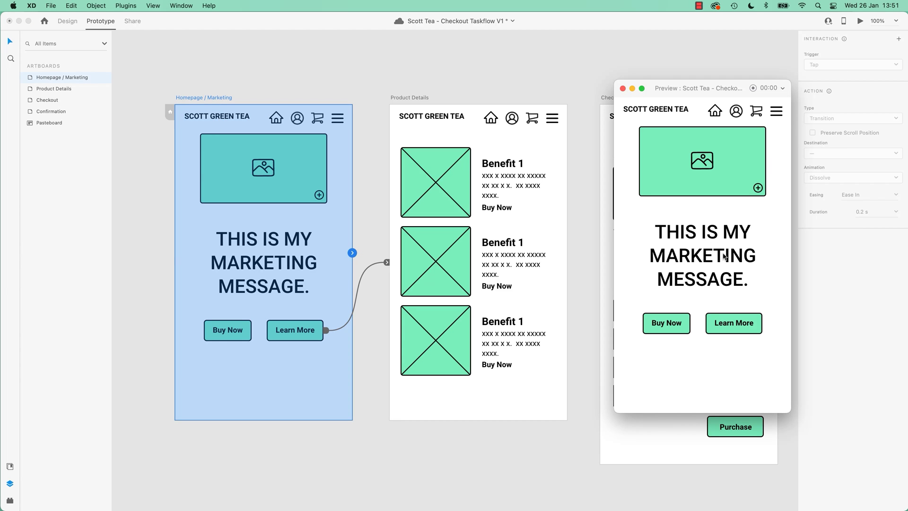
{"action": "left_click", "coordinate": [733, 323]}
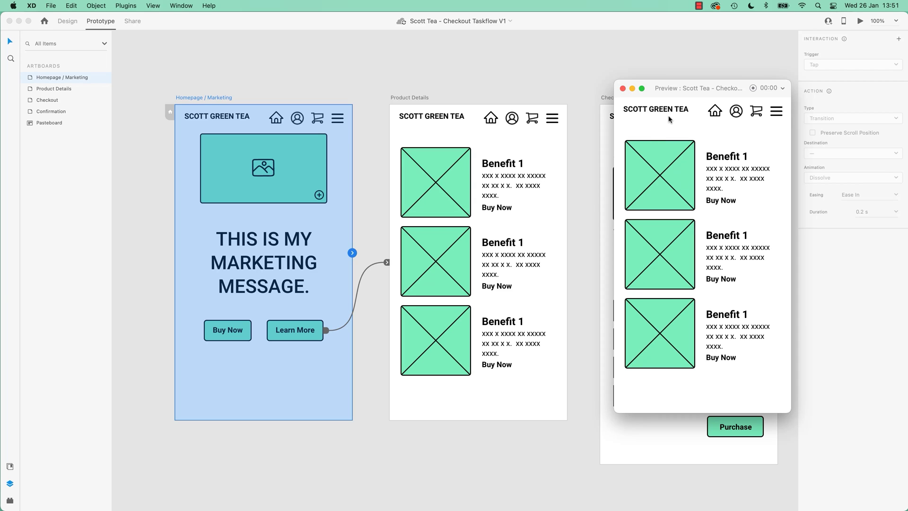
Wire the Product Details Home icon back to Homepage / Marketing and reopen the preview.
{"action": "left_click", "coordinate": [622, 89]}
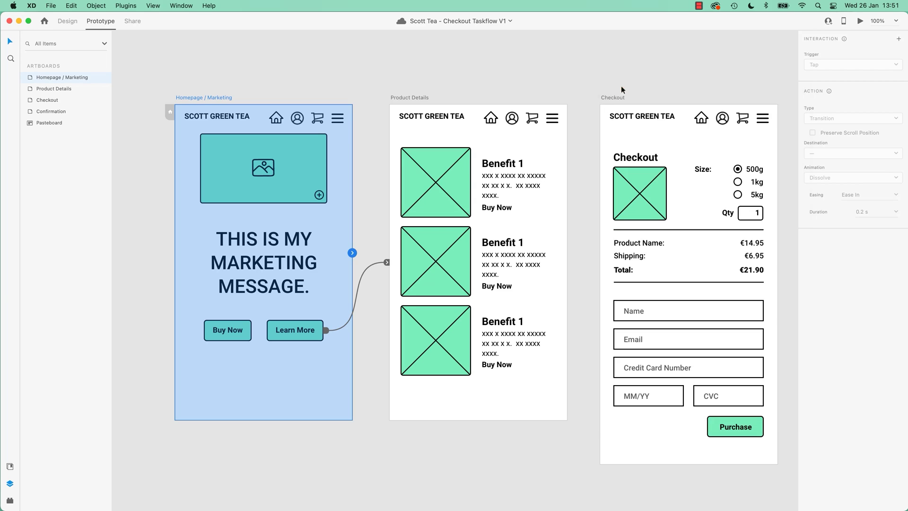
{"action": "left_click", "coordinate": [491, 126]}
{"action": "left_click", "coordinate": [491, 126]}
{"action": "left_click_drag", "start_coordinate": [499, 118], "coordinate": [345, 263]}
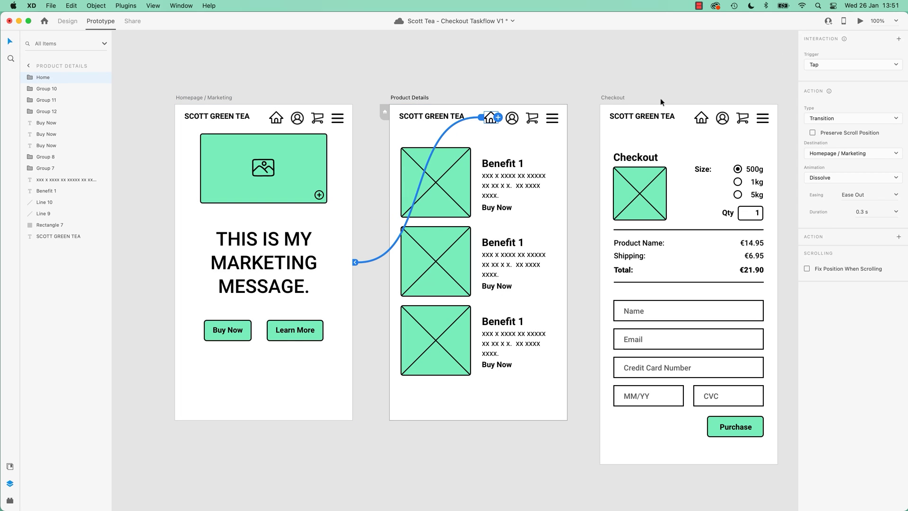
{"action": "left_click", "coordinate": [861, 22]}
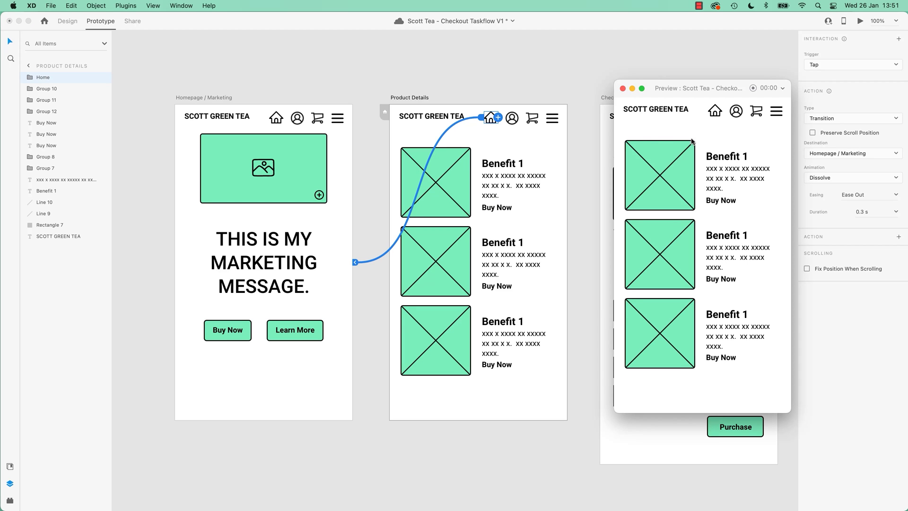
Test the Home and Learn More links in the preview, then close and reopen it.
{"action": "left_click", "coordinate": [716, 112]}
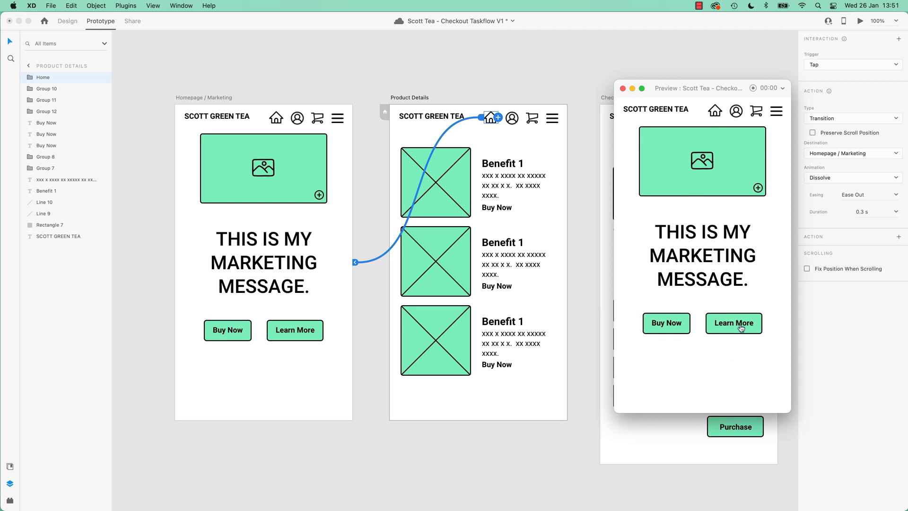
{"action": "left_click", "coordinate": [740, 326]}
{"action": "left_click", "coordinate": [715, 114]}
{"action": "left_click", "coordinate": [624, 89]}
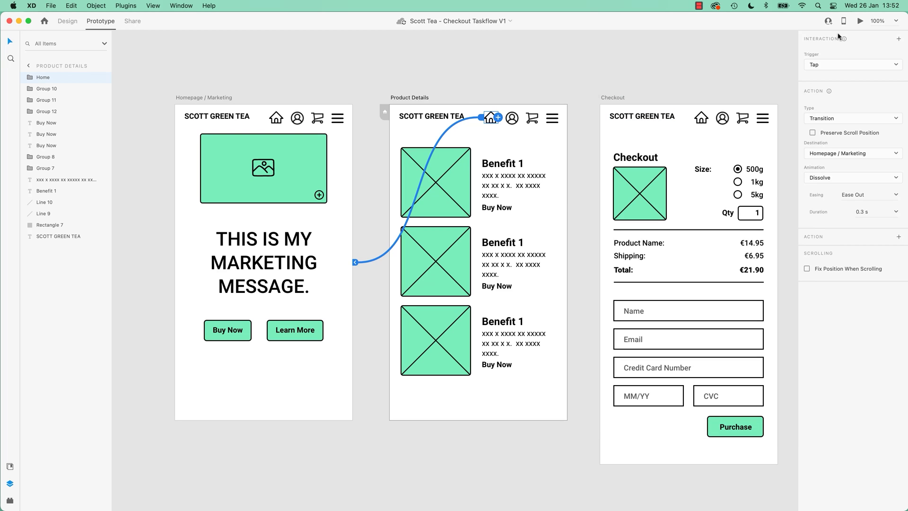
{"action": "left_click", "coordinate": [860, 22]}
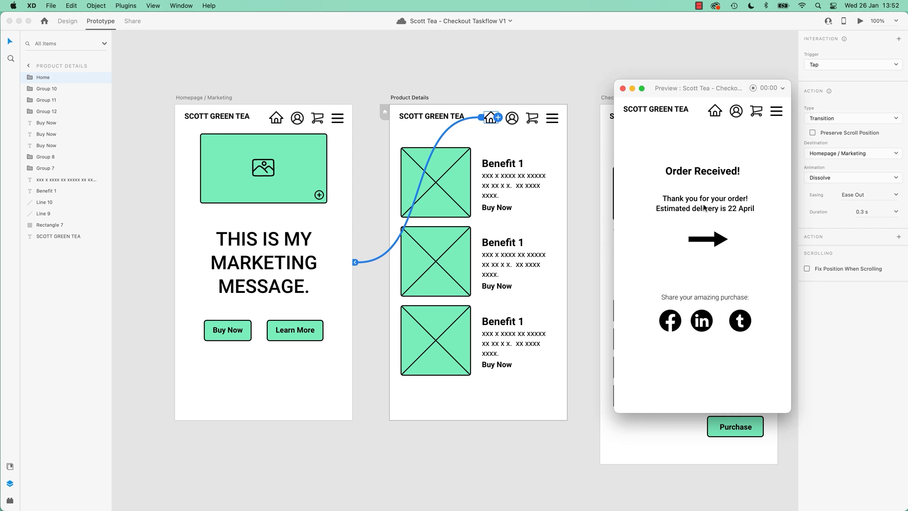
Move the arrow on the Confirmation artboard, then undo it back to its original place.
{"action": "left_click", "coordinate": [594, 75]}
{"action": "scroll", "coordinate": [594, 75], "scroll_direction": "right", "scroll_amount": 10}
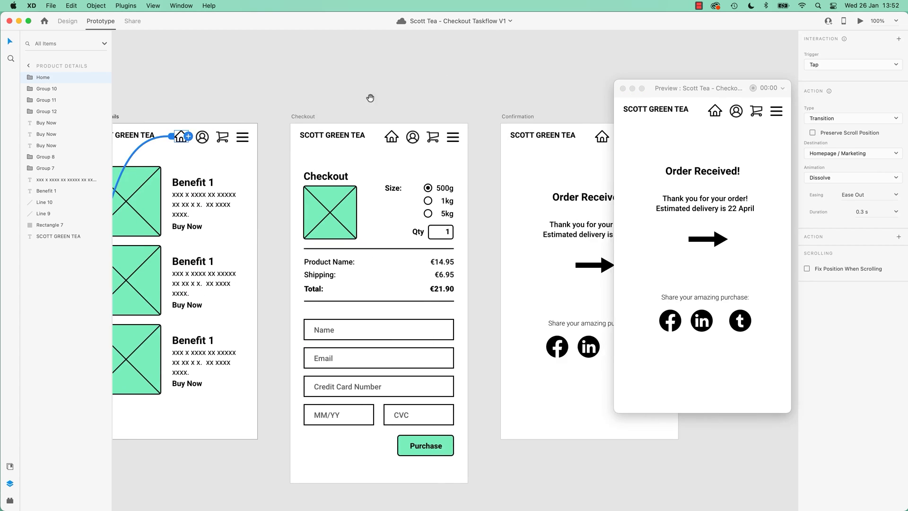
{"action": "left_click", "coordinate": [470, 264]}
{"action": "mouse_move", "coordinate": [470, 264]}
{"action": "left_mouse_down"}
{"action": "mouse_move", "coordinate": [477, 284]}
{"action": "mouse_move", "coordinate": [465, 266]}
{"action": "left_mouse_up"}
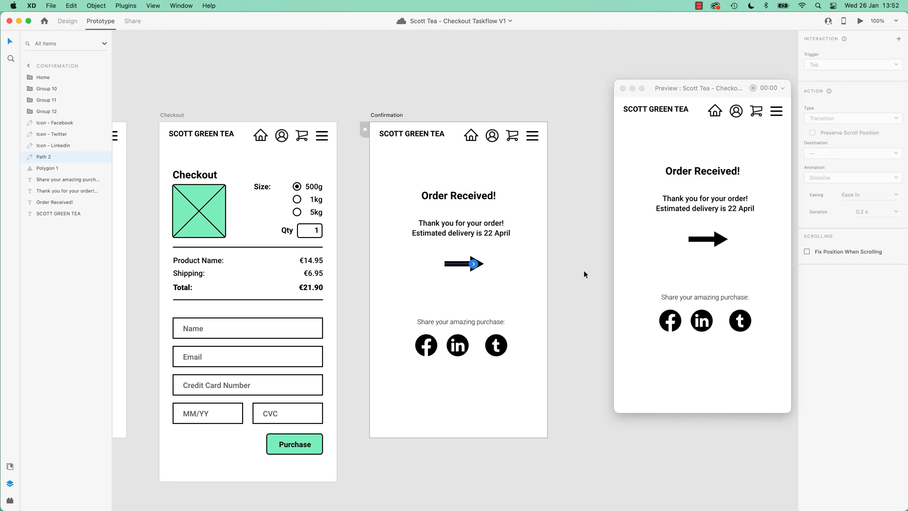
{"action": "left_click", "coordinate": [517, 256]}
{"action": "left_click_drag", "start_coordinate": [518, 256], "coordinate": [463, 279]}
{"action": "key", "text": "super+z"}
Pan back left and select Homepage / Marketing so the preview shows that screen.
{"action": "left_click", "coordinate": [557, 99]}
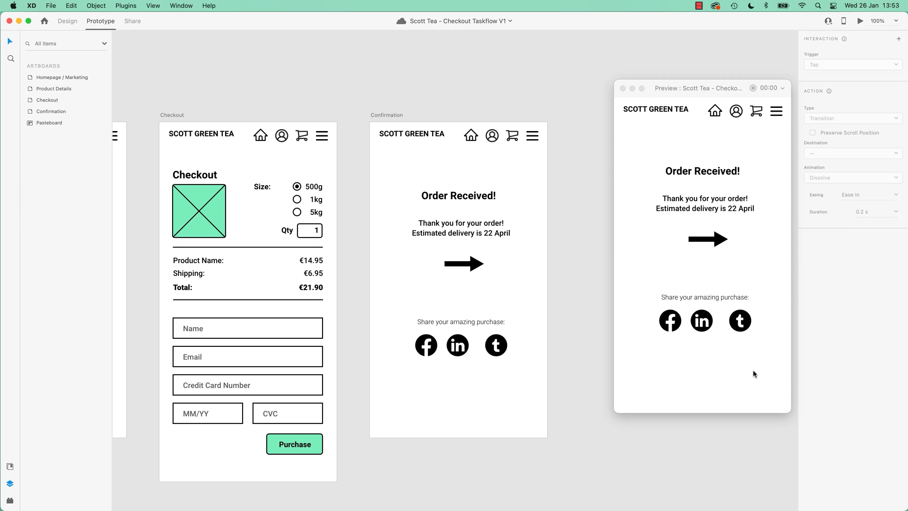
{"action": "scroll", "coordinate": [414, 180], "scroll_direction": "left", "scroll_amount": 10}
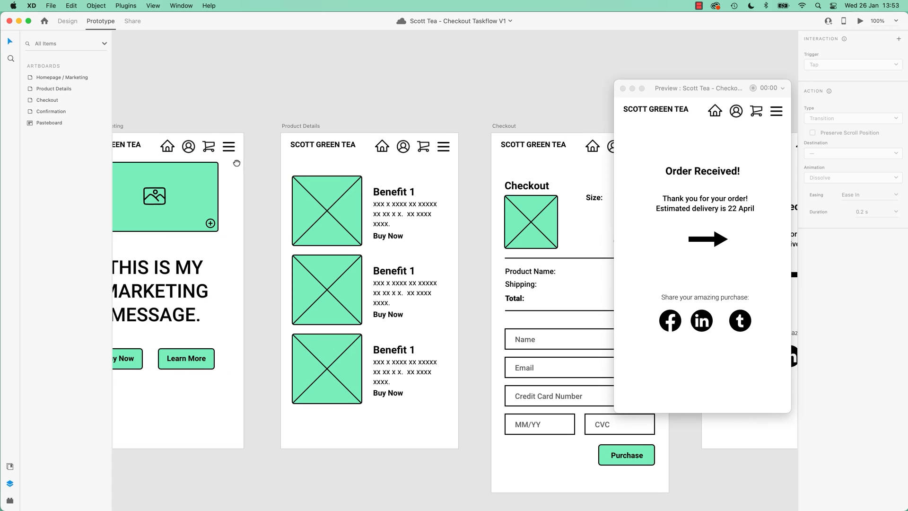
{"action": "scroll", "coordinate": [237, 163], "scroll_direction": "left", "scroll_amount": 4}
{"action": "left_click", "coordinate": [226, 131]}
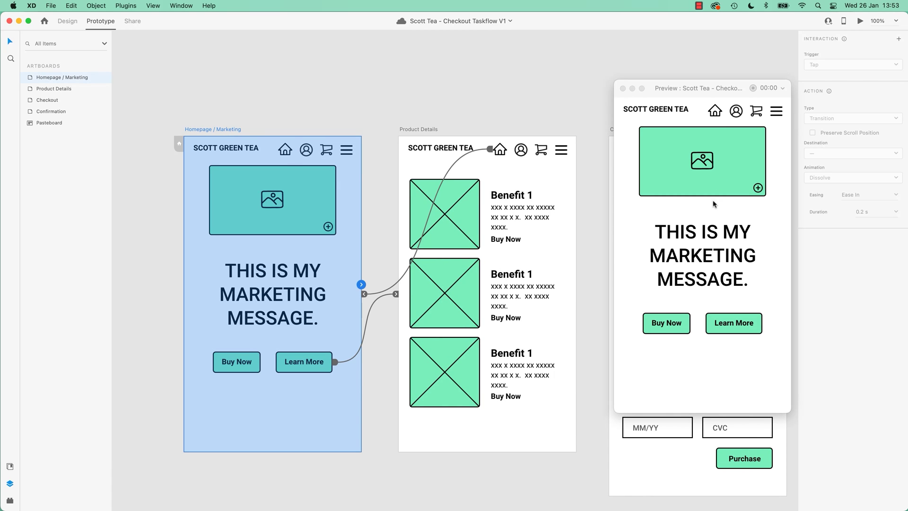
Move the preview window off the Checkout artboard and reselect the Homepage / Marketing artboard.
{"action": "left_click", "coordinate": [515, 94]}
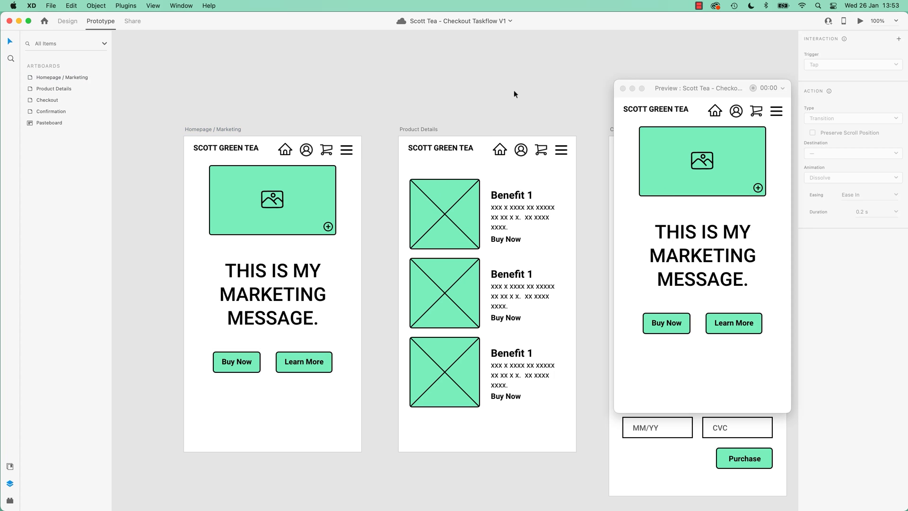
{"action": "left_click_drag", "start_coordinate": [696, 89], "coordinate": [0, 127]}
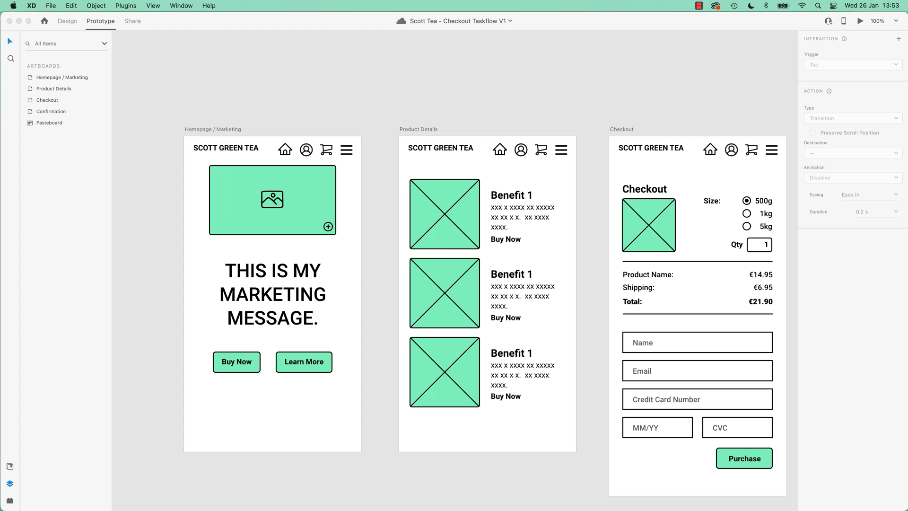
{"action": "left_click", "coordinate": [297, 178]}
{"action": "left_click", "coordinate": [261, 202]}
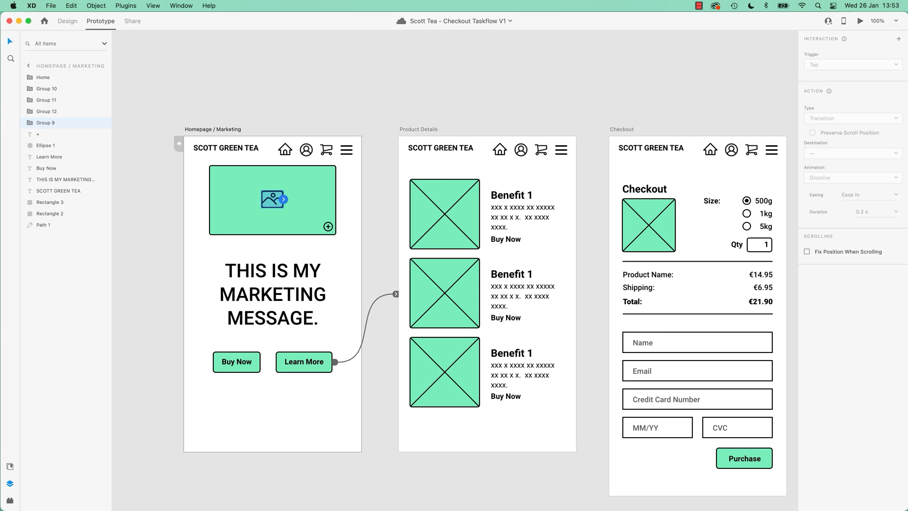
{"action": "left_click", "coordinate": [366, 98]}
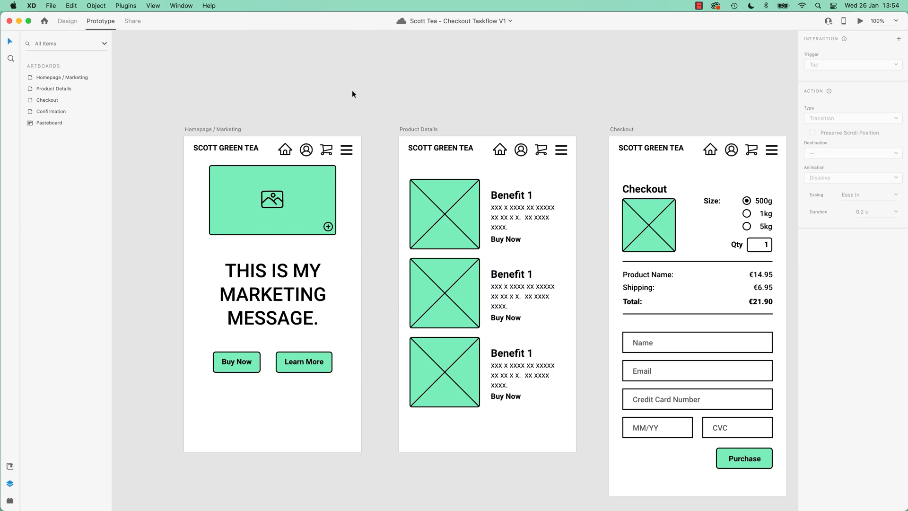
{"action": "left_click", "coordinate": [287, 149]}
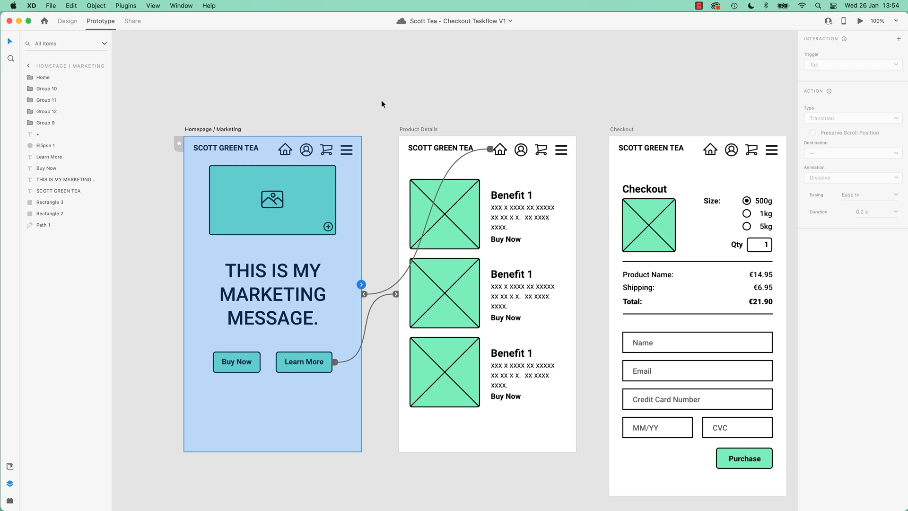
Select all objects to show the Learn More and Home icon wires, then deselect.
{"action": "key", "text": "super+a"}
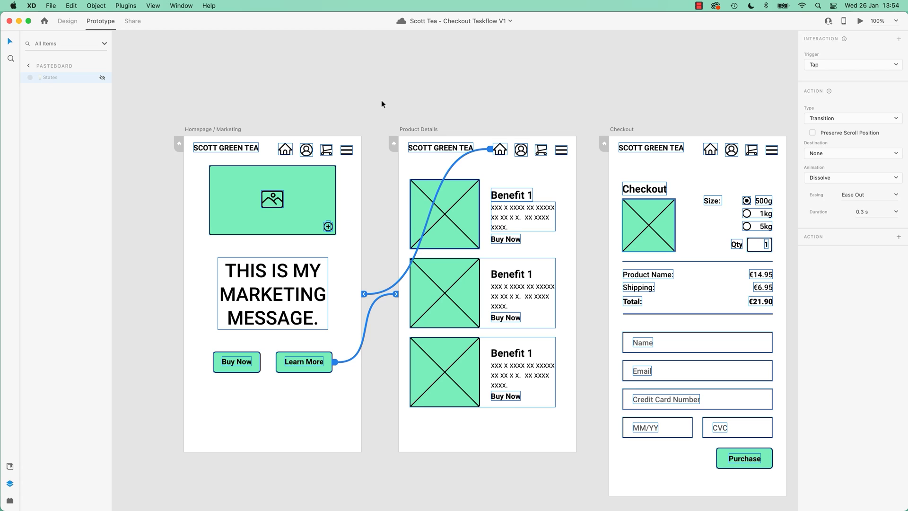
{"action": "left_click", "coordinate": [200, 73]}
{"action": "left_click", "coordinate": [71, 6]}
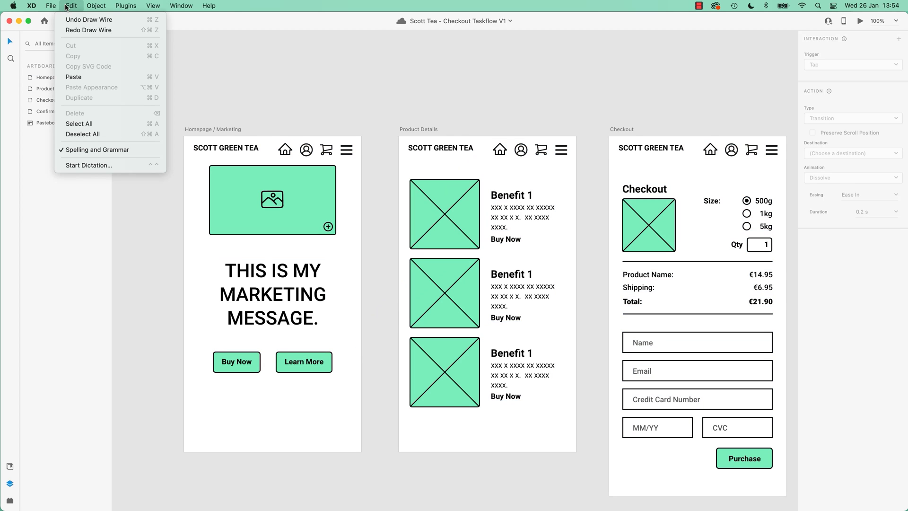
{"action": "left_click", "coordinate": [107, 124]}
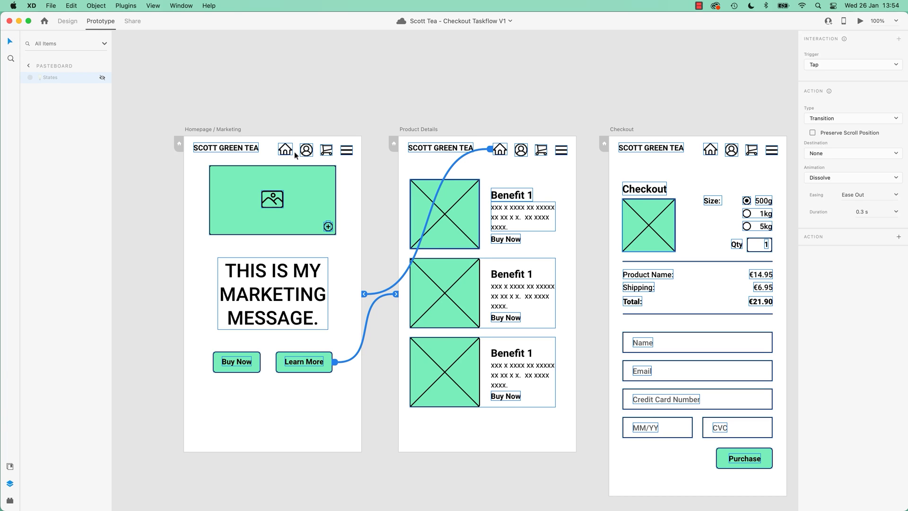
{"action": "left_click", "coordinate": [504, 96]}
Link the Product Details cart icon to the Checkout artboard.
{"action": "left_click", "coordinate": [521, 156]}
{"action": "left_click", "coordinate": [520, 155]}
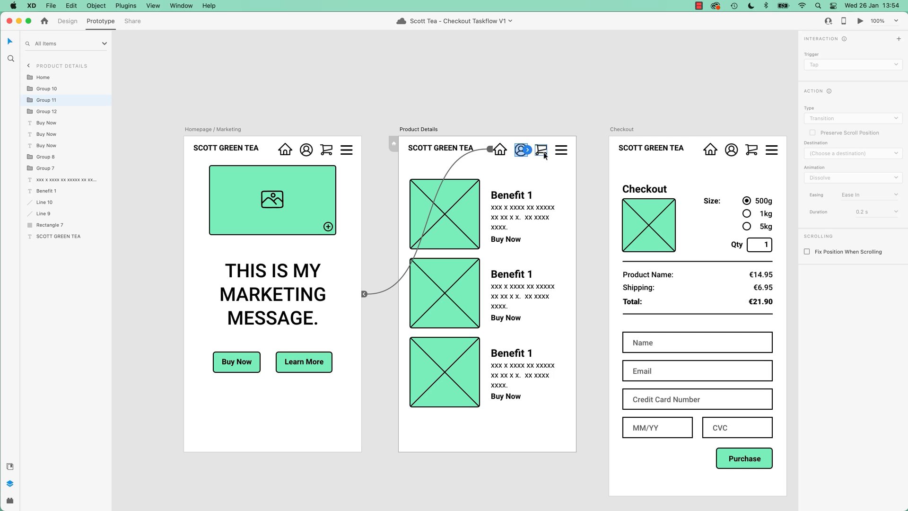
{"action": "scroll", "coordinate": [586, 101], "scroll_direction": "right", "scroll_amount": 5}
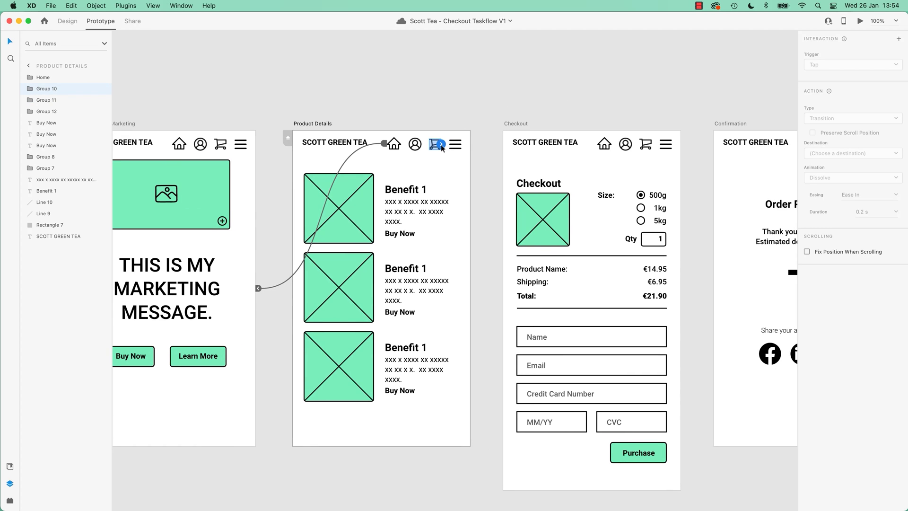
{"action": "left_click_drag", "start_coordinate": [442, 147], "coordinate": [501, 194]}
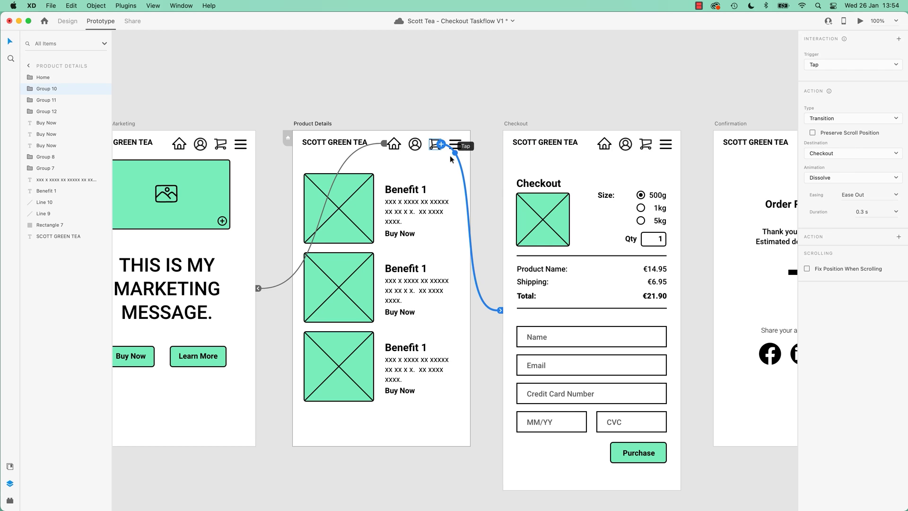
Link Checkout's Home icon back to Homepage / Marketing.
{"action": "left_click", "coordinate": [605, 146]}
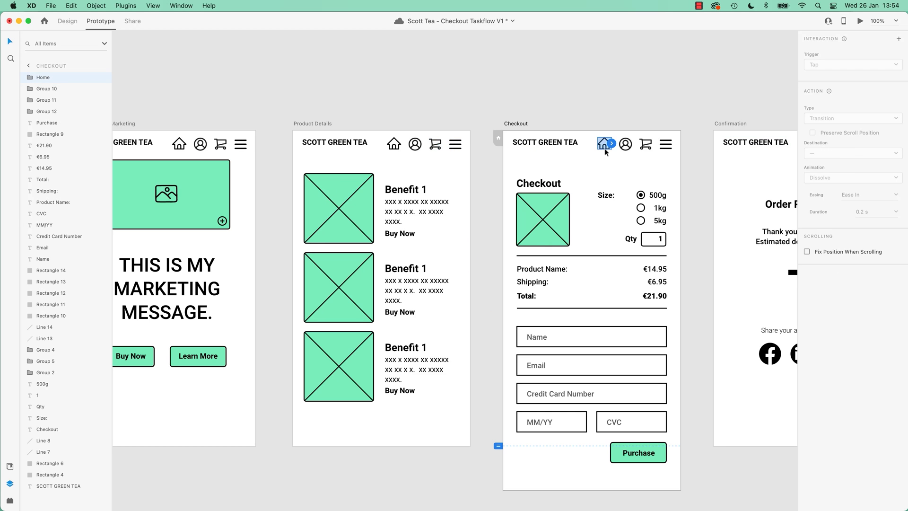
{"action": "left_click_drag", "start_coordinate": [611, 146], "coordinate": [223, 255]}
{"action": "left_click", "coordinate": [455, 100]}
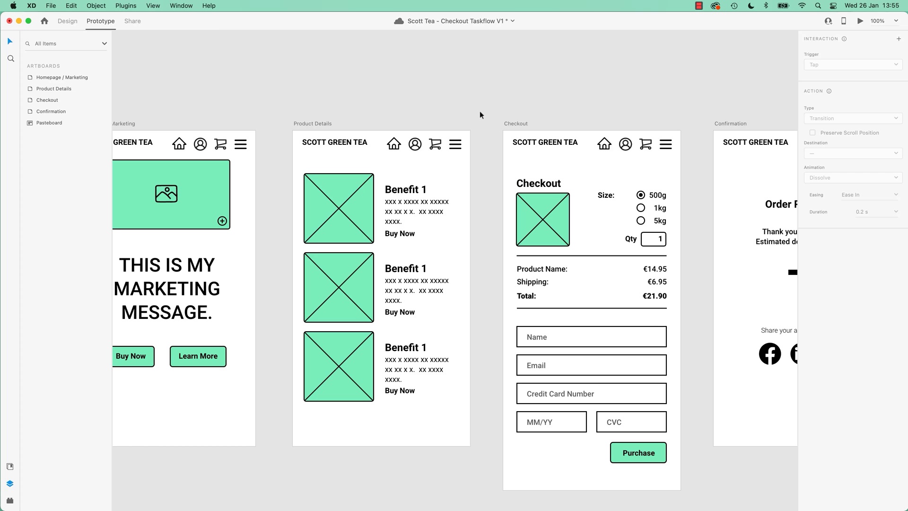
Put the linked Product Details nav icons into the Homepage / Marketing header.
{"action": "left_click_drag", "start_coordinate": [479, 112], "coordinate": [390, 158]}
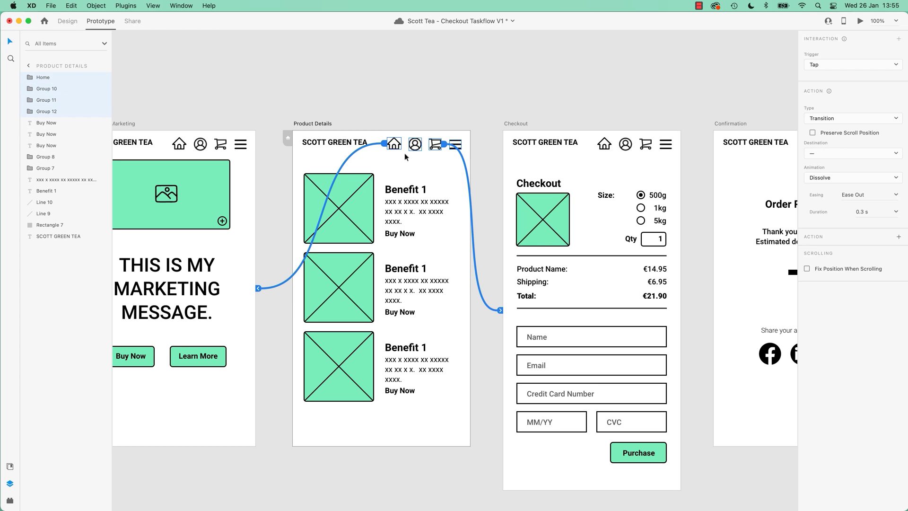
{"action": "scroll", "coordinate": [304, 98], "scroll_direction": "left", "scroll_amount": 5}
{"action": "left_click_drag", "start_coordinate": [391, 104], "coordinate": [308, 147]}
{"action": "left_click", "coordinate": [308, 152]}
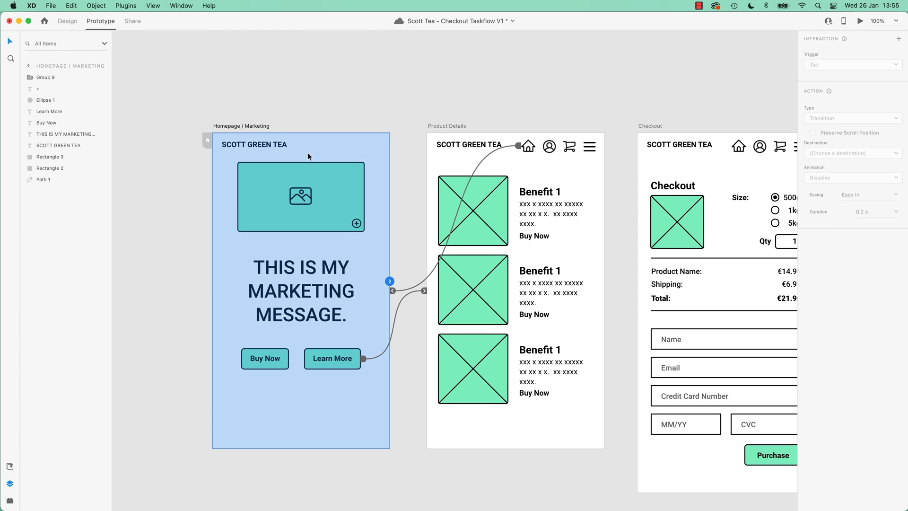
{"action": "left_click", "coordinate": [258, 125]}
{"action": "key", "text": "super+z"}
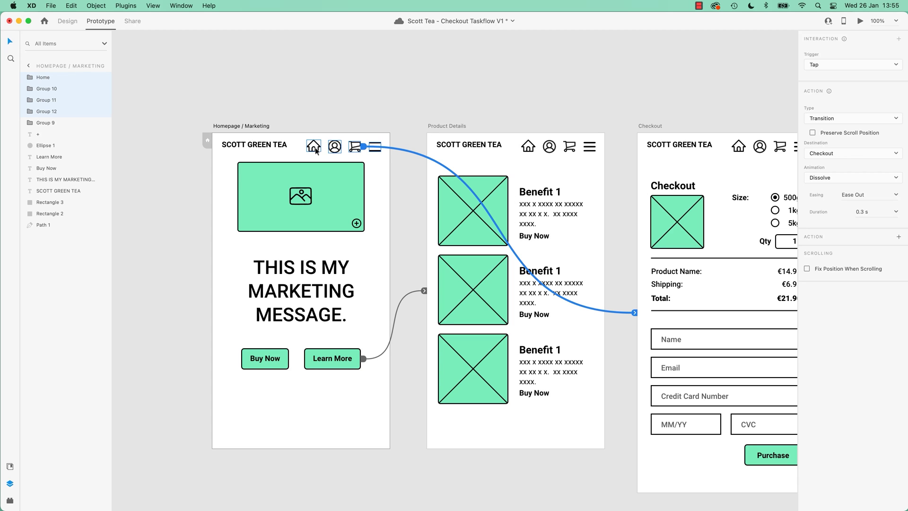
Delete the Checkout header icons, then restore them.
{"action": "scroll", "coordinate": [411, 138], "scroll_direction": "right", "scroll_amount": 10}
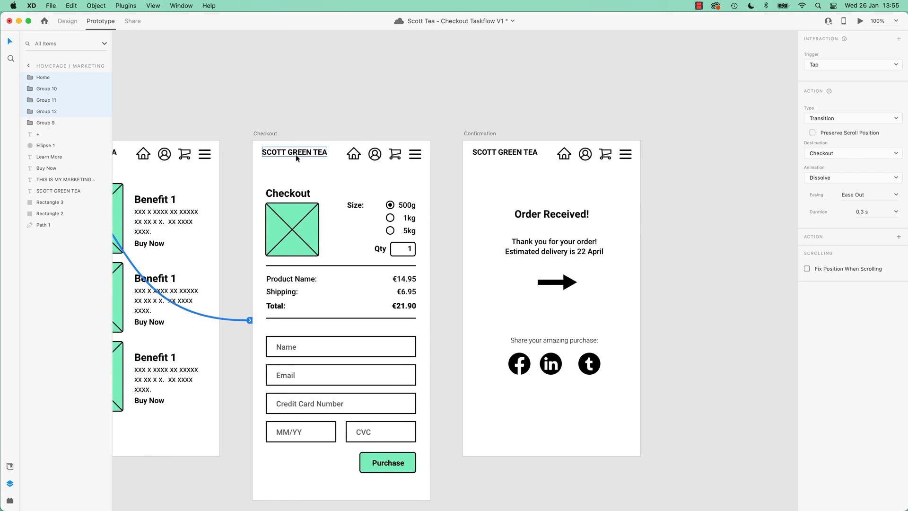
{"action": "left_click", "coordinate": [271, 132]}
{"action": "left_click", "coordinate": [389, 125]}
{"action": "left_click_drag", "start_coordinate": [434, 122], "coordinate": [345, 160]}
{"action": "key", "text": "BackSpace"}
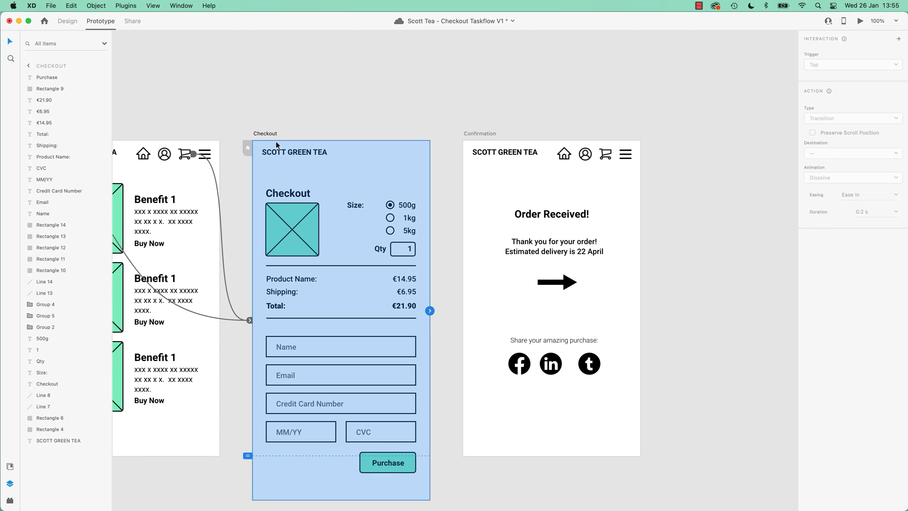
{"action": "key", "text": "super+z"}
{"action": "scroll", "coordinate": [426, 123], "scroll_direction": "left", "scroll_amount": 3}
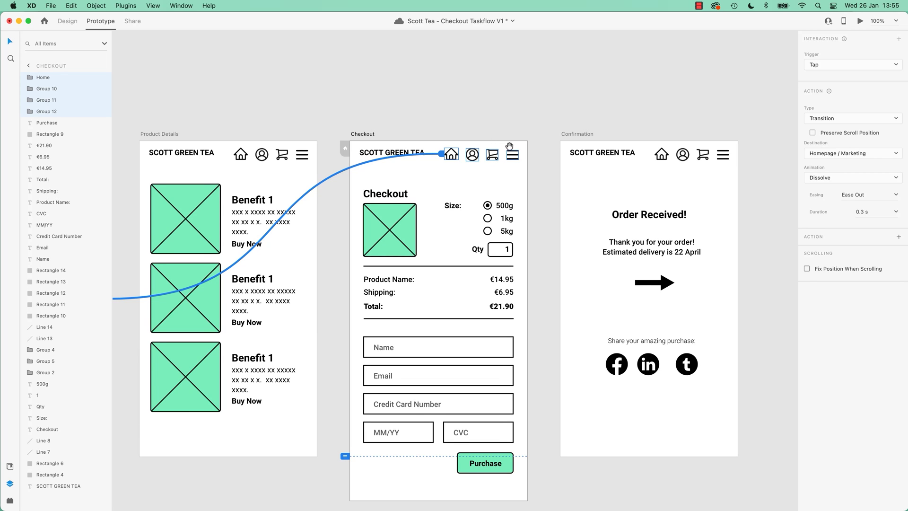
{"action": "scroll", "coordinate": [400, 170], "scroll_direction": "right", "scroll_amount": 3}
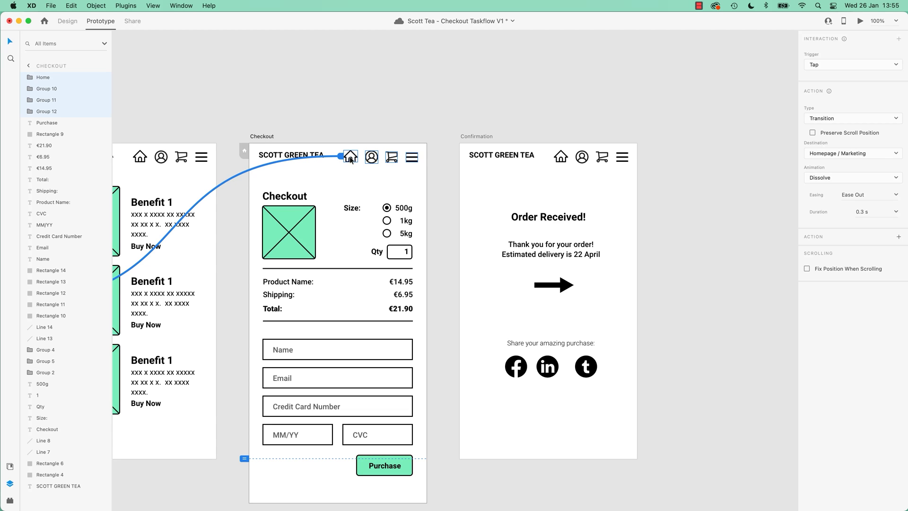
Replace Confirmation's header icons with the linked Home and cart nav icons.
{"action": "left_click", "coordinate": [490, 138]}
{"action": "left_click", "coordinate": [674, 134]}
{"action": "left_click_drag", "start_coordinate": [674, 131], "coordinate": [545, 172]}
{"action": "key", "text": "Delete"}
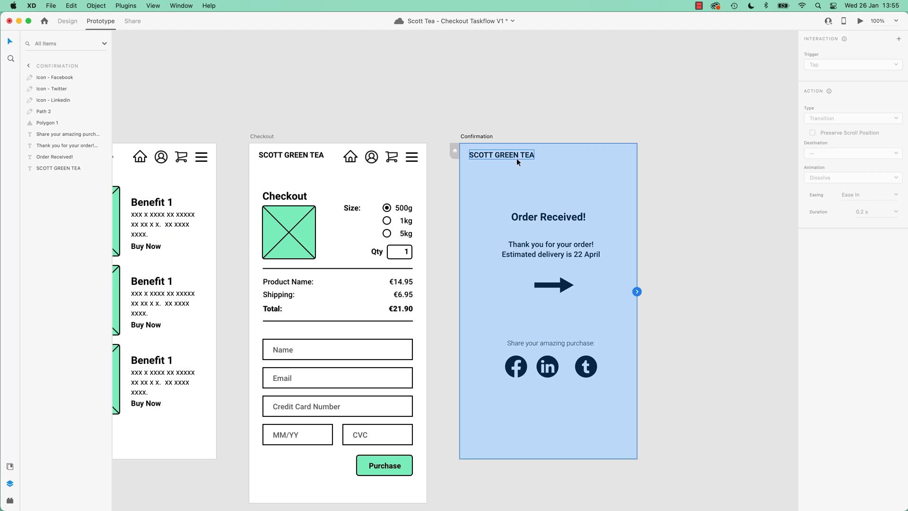
{"action": "key", "text": "super+z"}
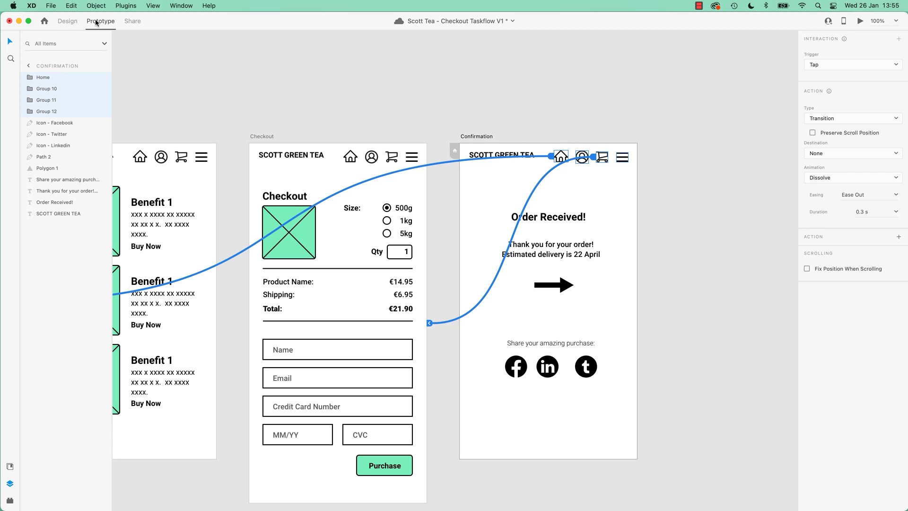
Select everything to review all nav icon links across the artboards, then deselect.
{"action": "left_click", "coordinate": [577, 134]}
{"action": "key", "text": "super+z"}
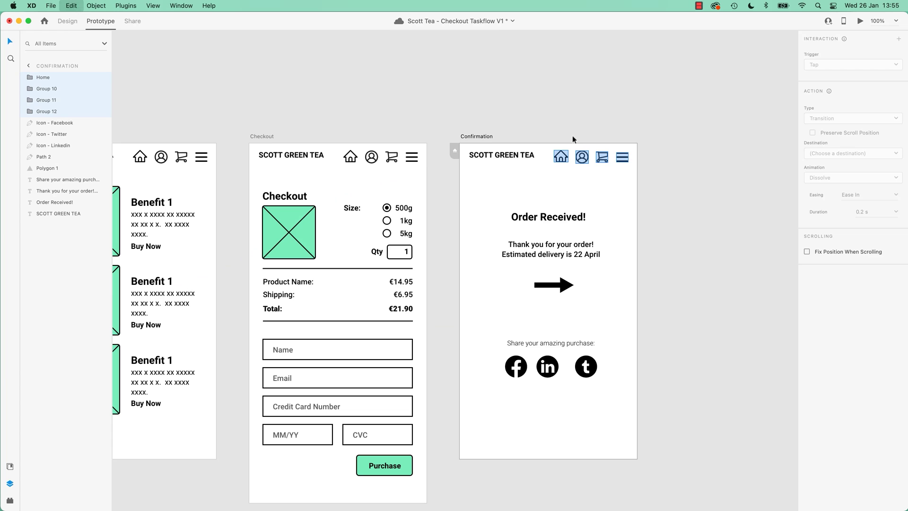
{"action": "left_click", "coordinate": [512, 106]}
{"action": "scroll", "coordinate": [217, 101], "scroll_direction": "left", "scroll_amount": 3}
{"action": "key", "text": "super+a"}
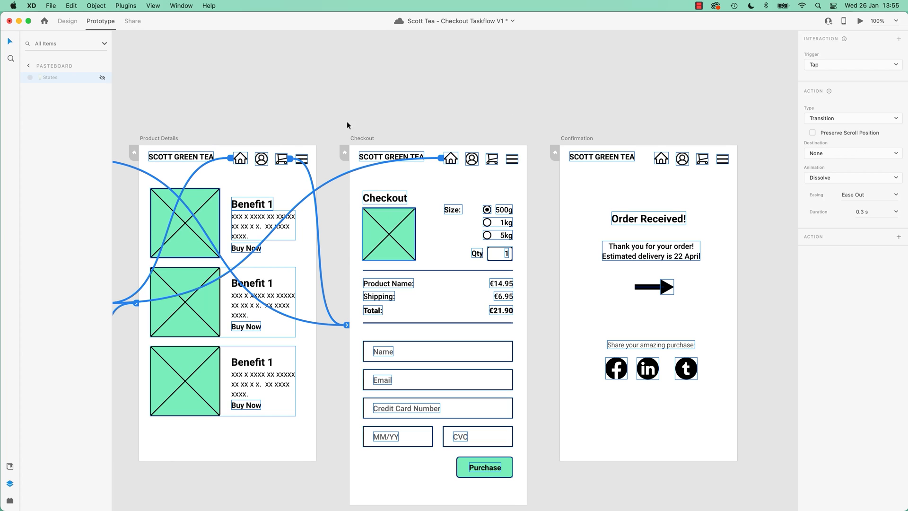
{"action": "left_click", "coordinate": [497, 134]}
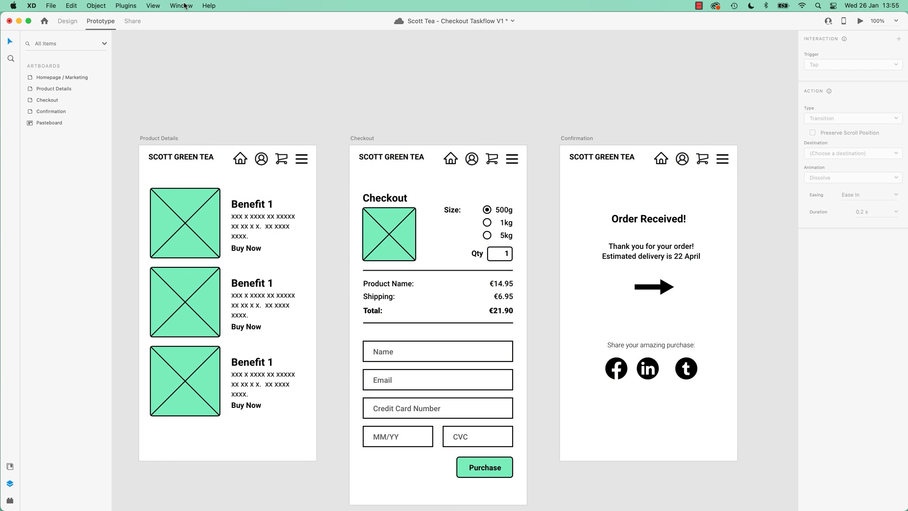
In Design mode, delete Confirmation's header icons and paste the nav icons back in.
{"action": "left_click", "coordinate": [67, 21]}
{"action": "left_click_drag", "start_coordinate": [527, 136], "coordinate": [439, 173]}
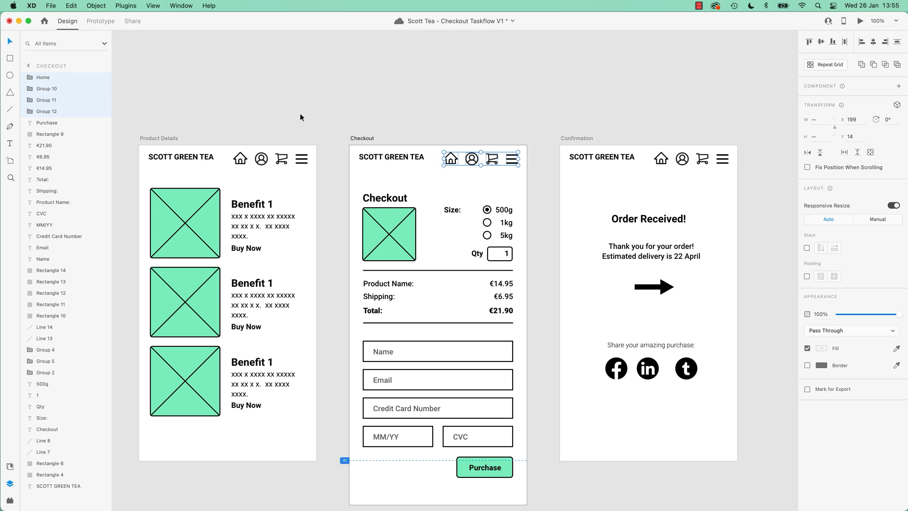
{"action": "left_click_drag", "start_coordinate": [317, 113], "coordinate": [237, 178]}
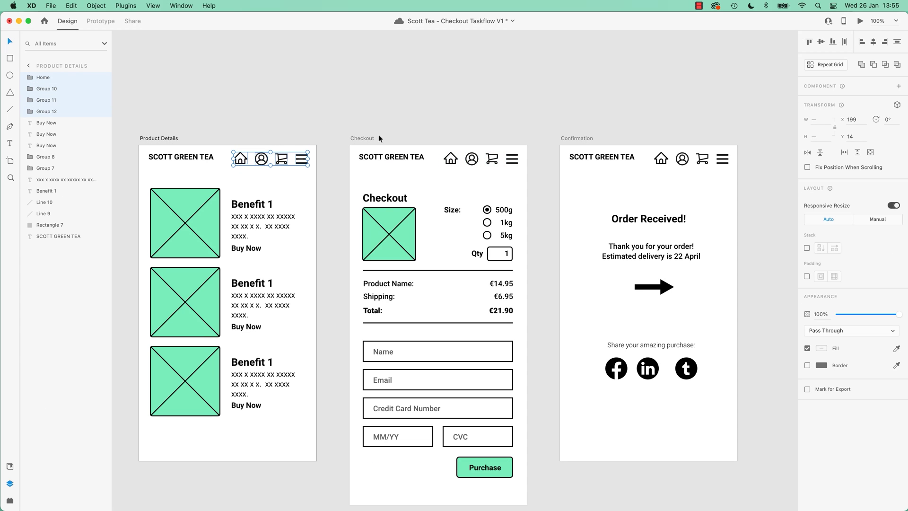
{"action": "left_click", "coordinate": [585, 138]}
{"action": "left_click_drag", "start_coordinate": [746, 123], "coordinate": [656, 166]}
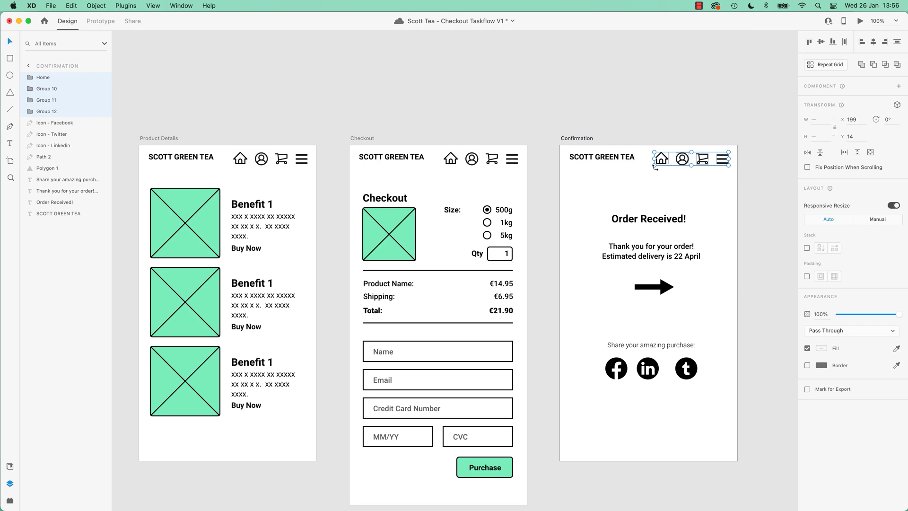
{"action": "key", "text": "Delete"}
{"action": "left_click", "coordinate": [577, 138]}
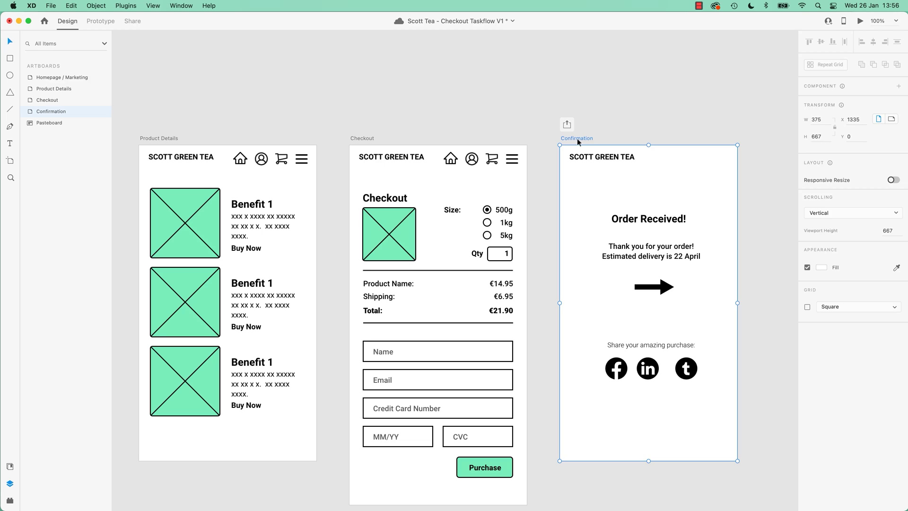
{"action": "key", "text": "super+z"}
Return to Prototype mode and save Scott Tea - Checkout Taskflow V1.
{"action": "left_click", "coordinate": [111, 22]}
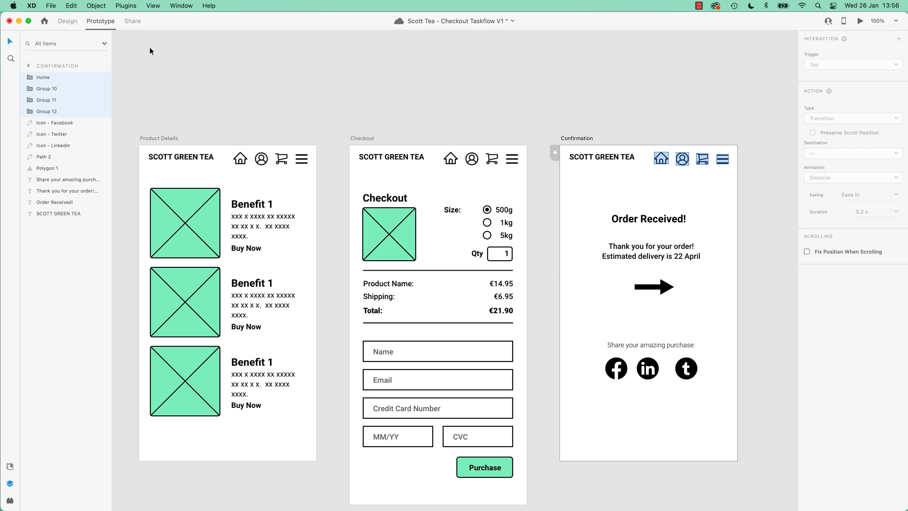
{"action": "left_click", "coordinate": [176, 137]}
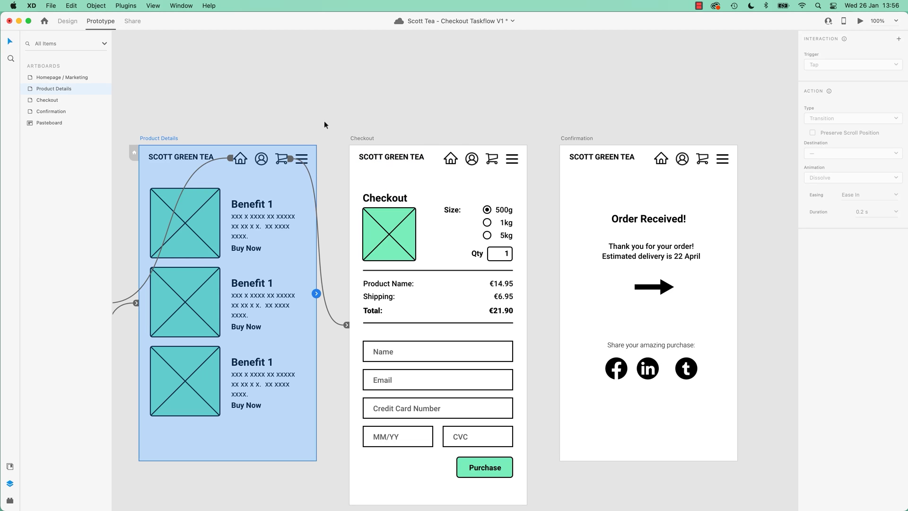
{"action": "key", "text": "super+s"}
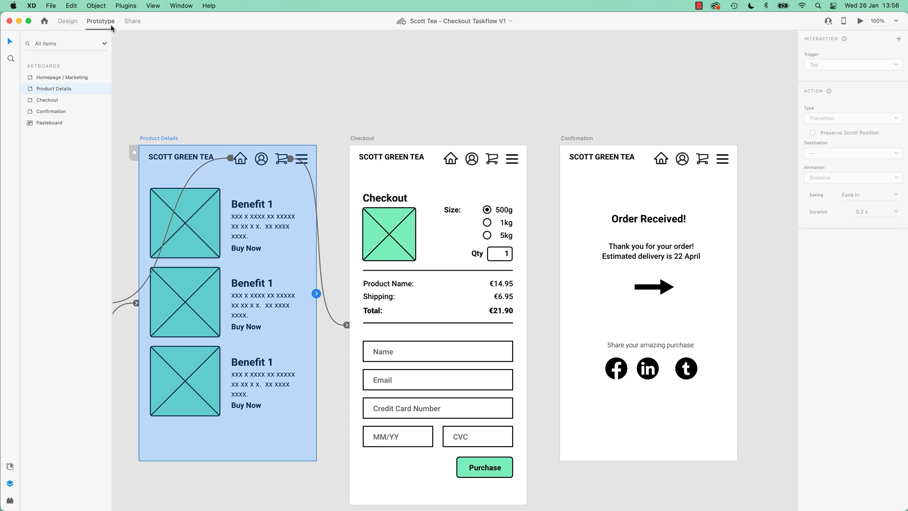
Launch Desktop Preview on the Product Details screen and nudge the preview window up-left.
{"action": "left_click", "coordinate": [399, 112]}
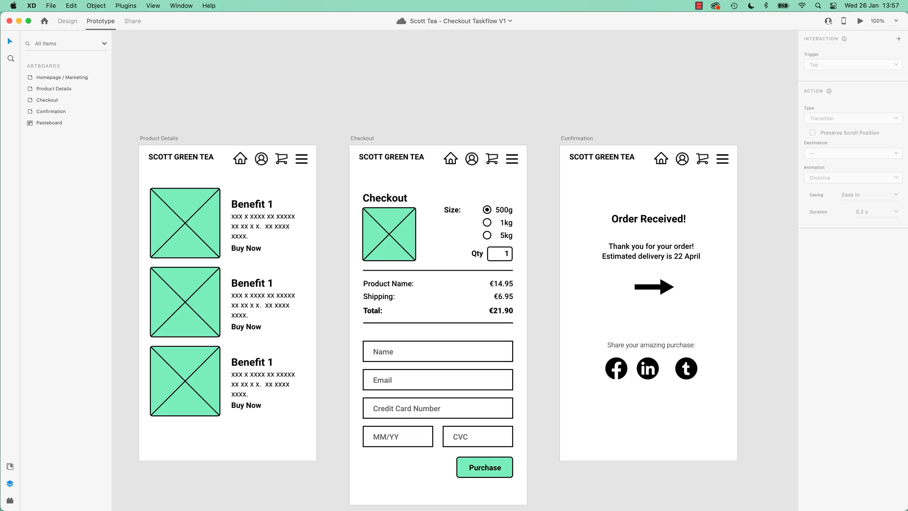
{"action": "key", "text": "super+Return"}
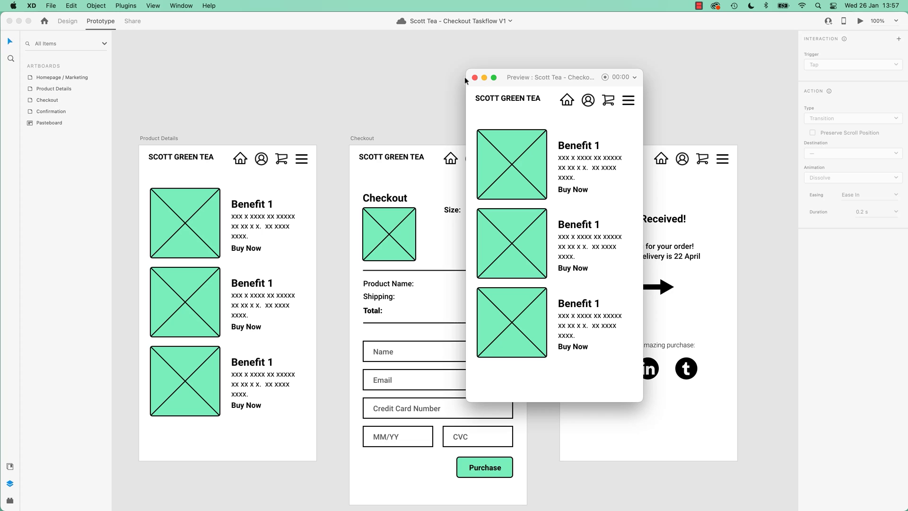
{"action": "left_click_drag", "start_coordinate": [533, 86], "coordinate": [511, 75]}
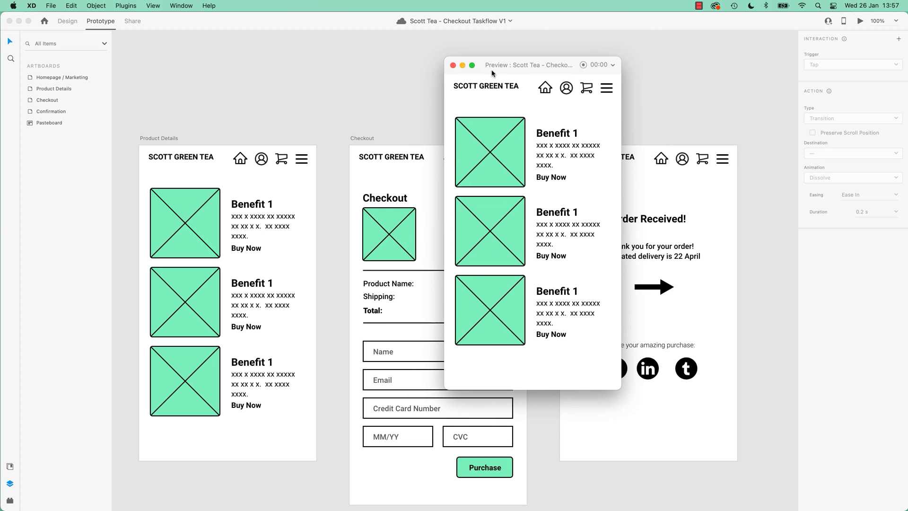